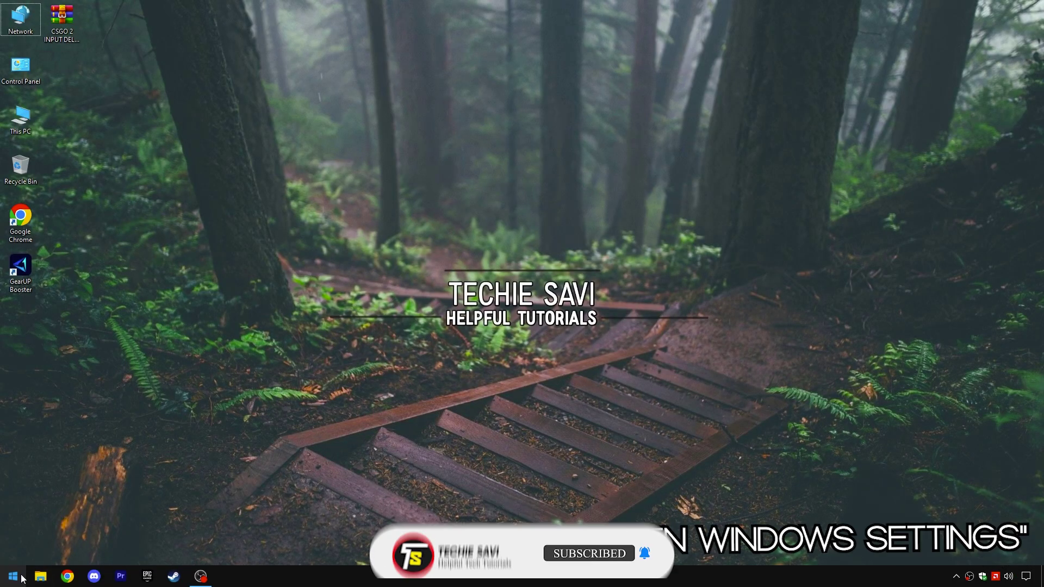
Open the network adapter options from the Network & Internet section of Windows Settings.
right_click(12, 577)
click(64, 471)
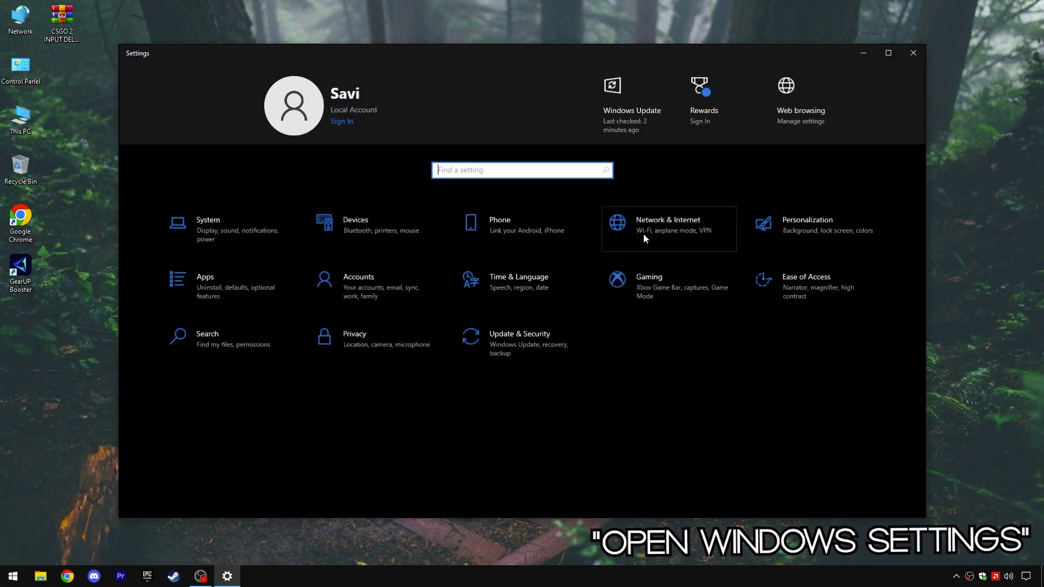
click(676, 229)
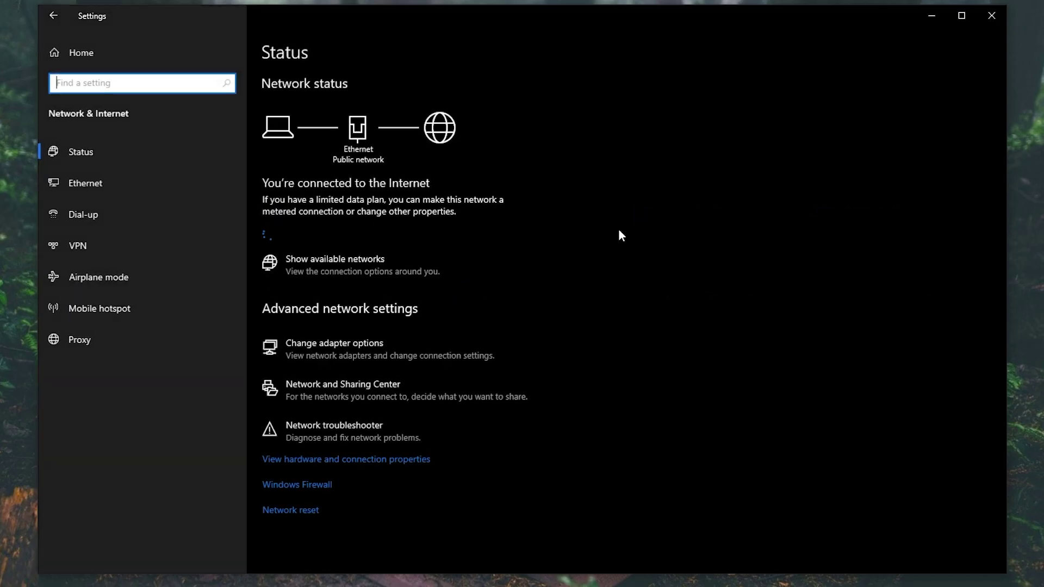
click(330, 346)
Keep the computer from turning off the Realtek Ethernet adapter to save power, using the adapter's power management settings.
click(242, 150)
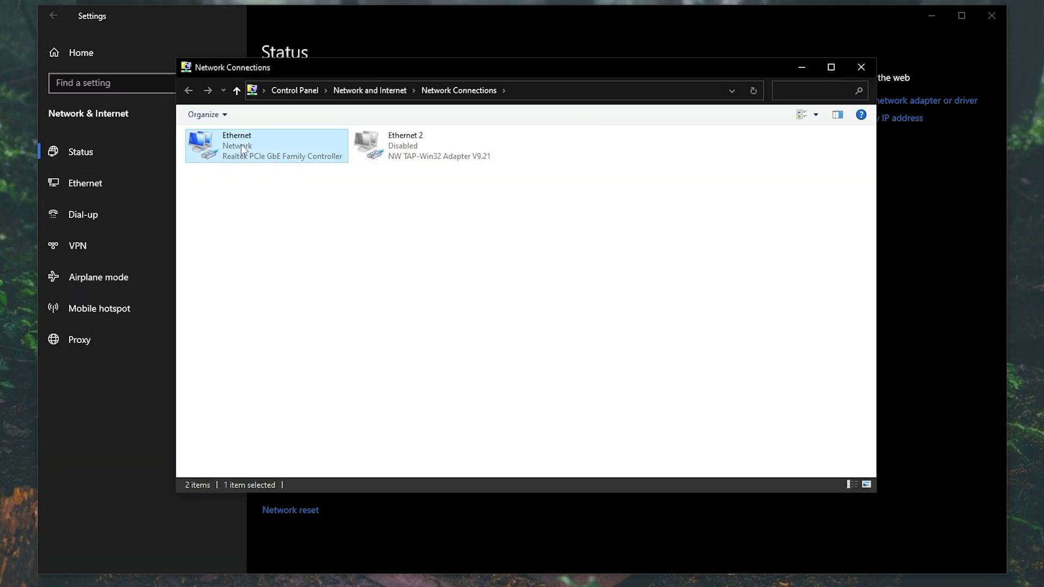
right_click(246, 143)
click(293, 273)
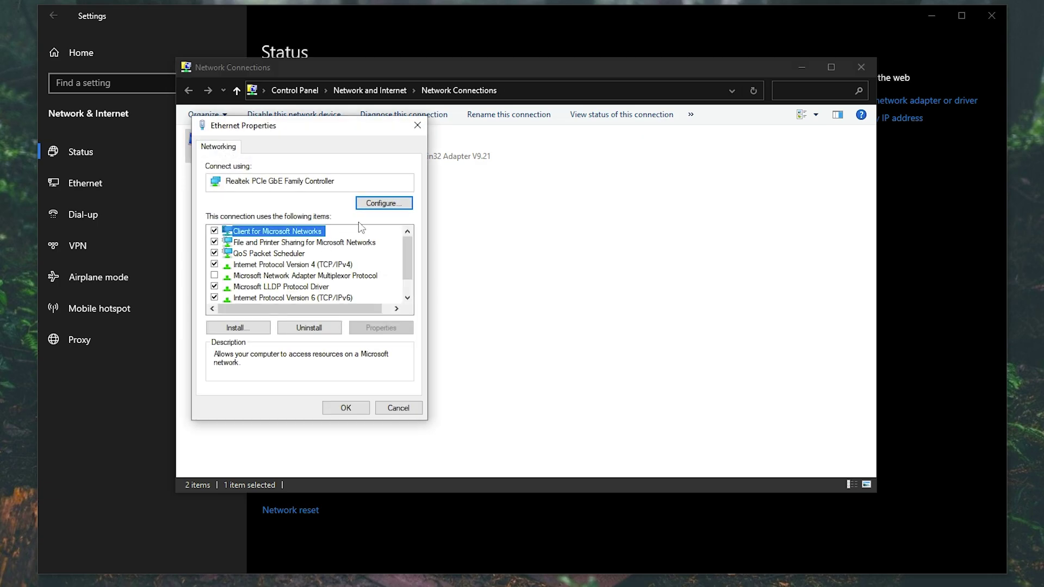
click(385, 207)
drag(158, 56, 330, 124)
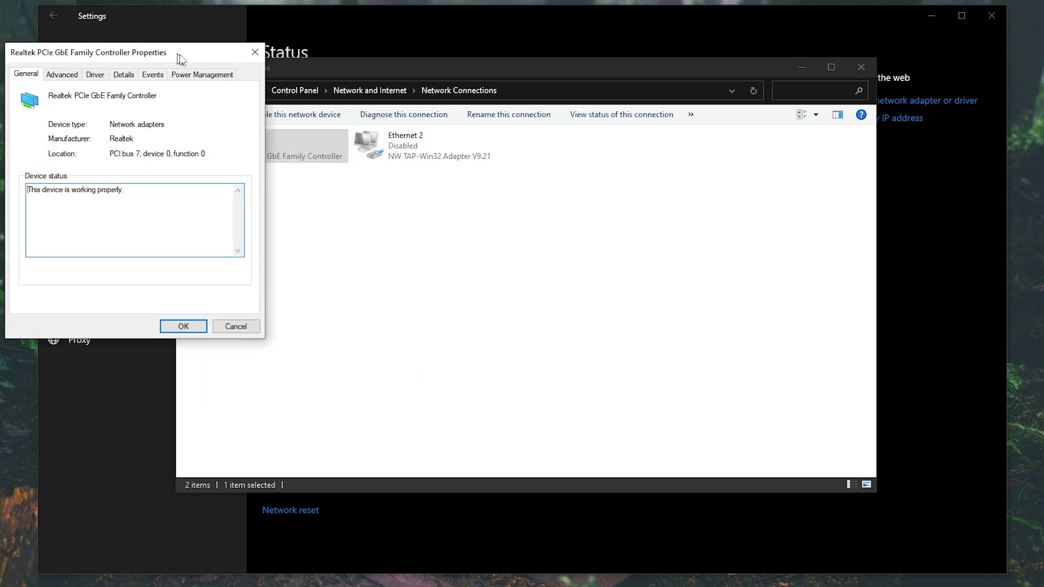
click(282, 81)
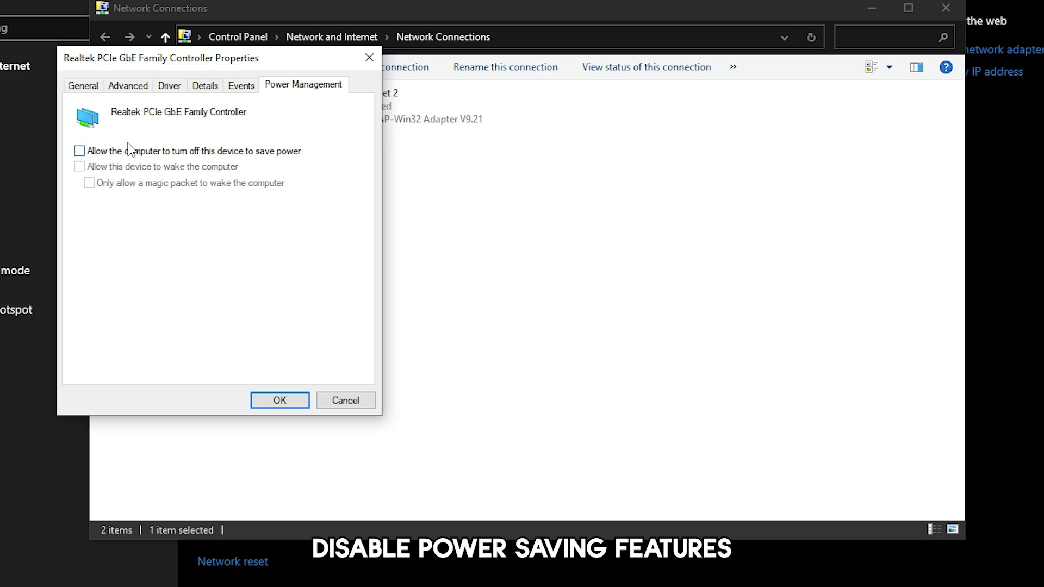
click(280, 400)
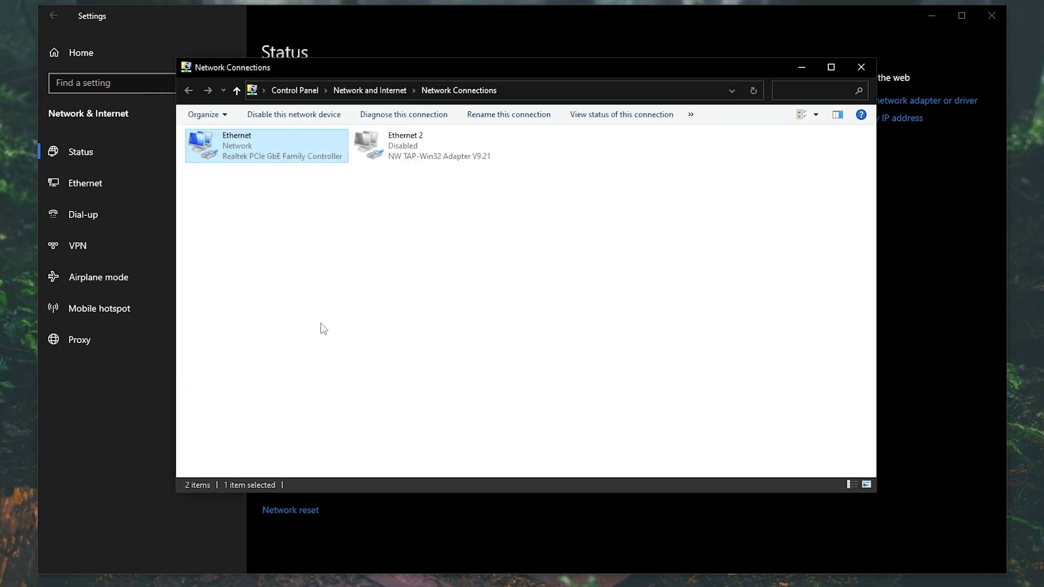
Disable Internet Protocol Version 6 (TCP/IPv6) in the Ethernet connection's properties.
right_click(264, 140)
click(303, 263)
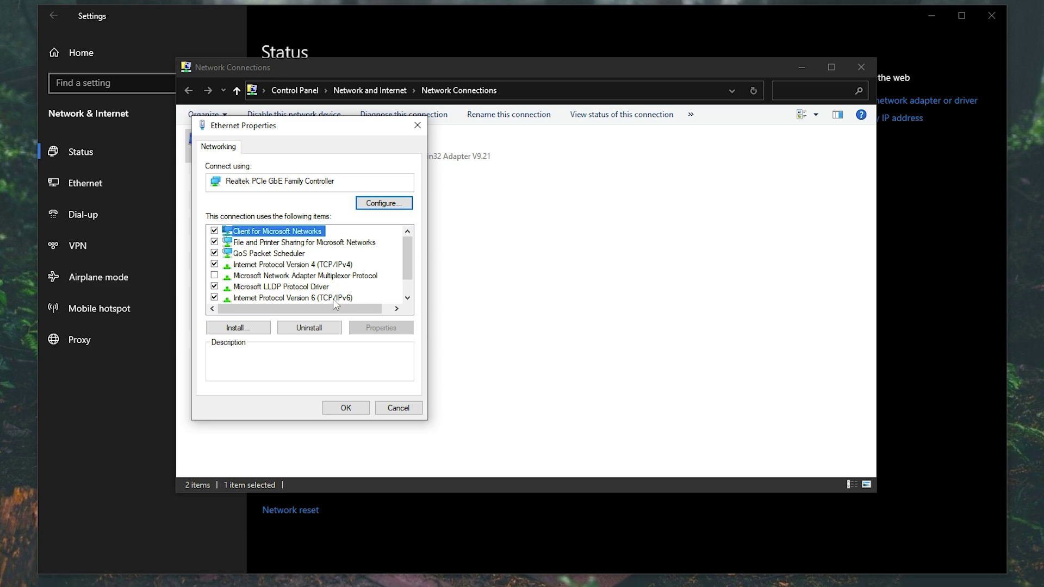
click(334, 299)
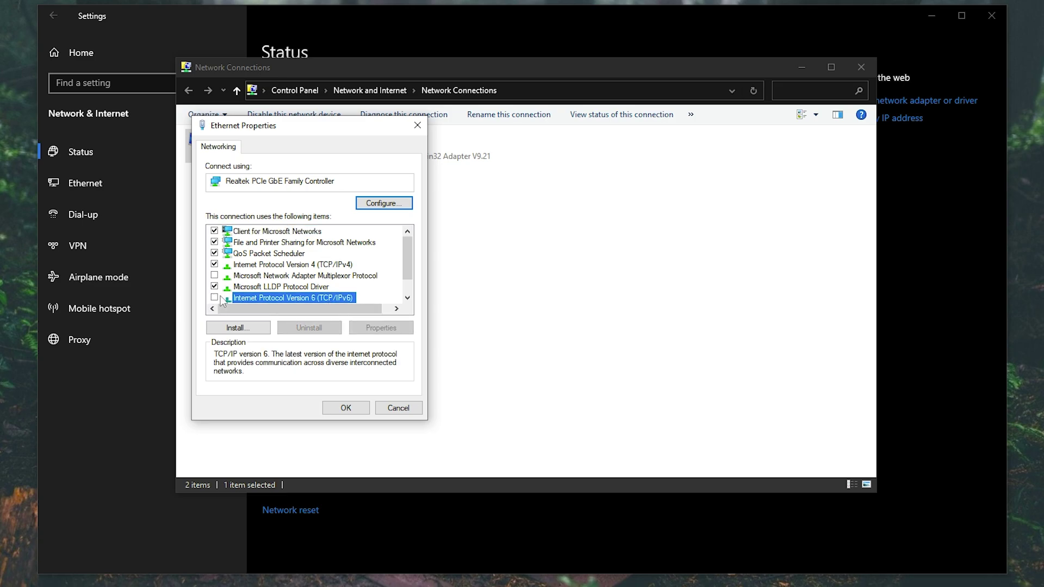
Set the Ethernet connection's IPv4 DNS servers to 8.8.8.8 preferred and 8.8.4.4 alternate, and close the network connections window.
double_click(317, 266)
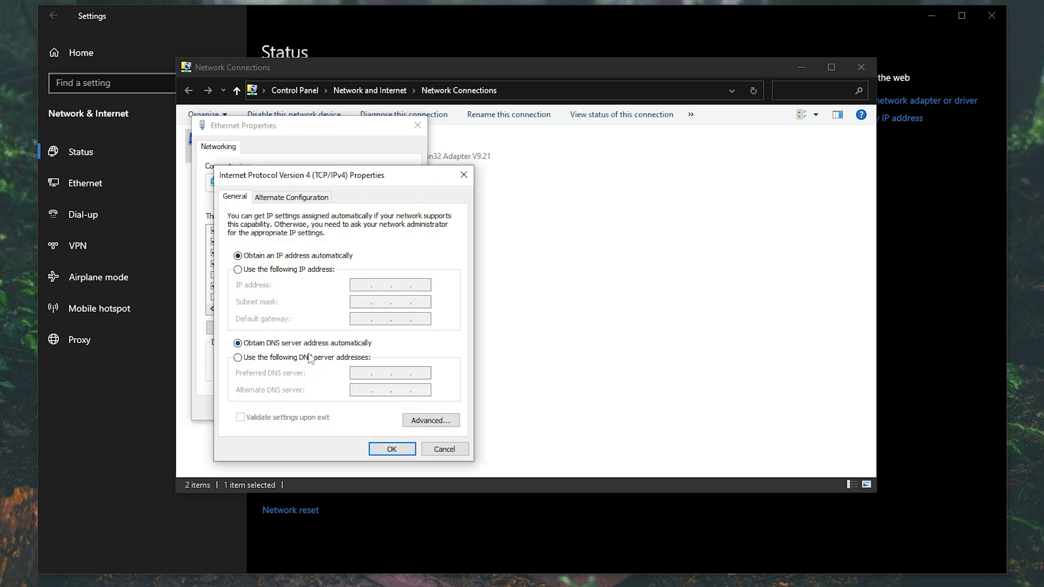
click(306, 358)
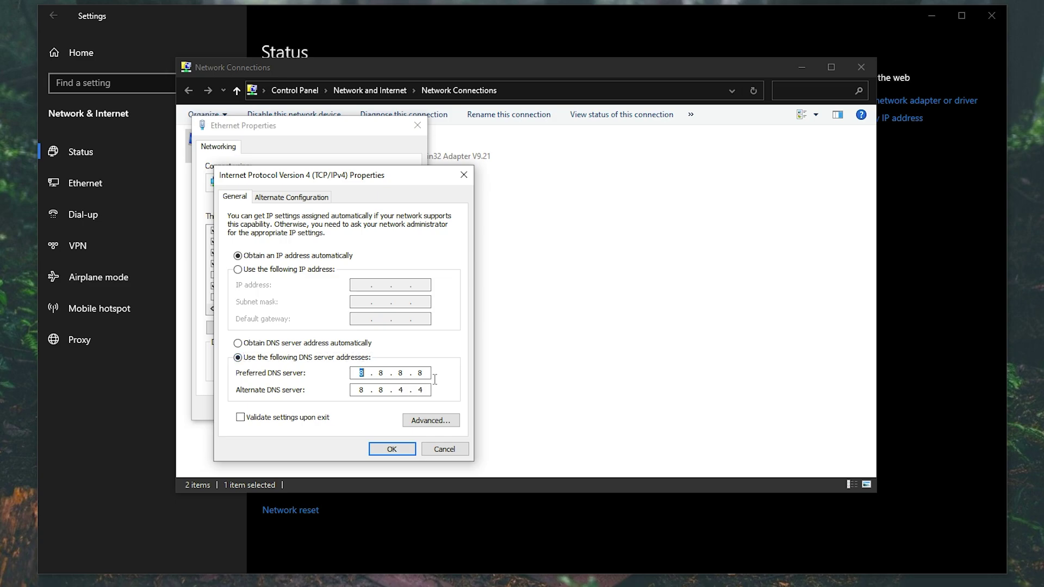
click(404, 450)
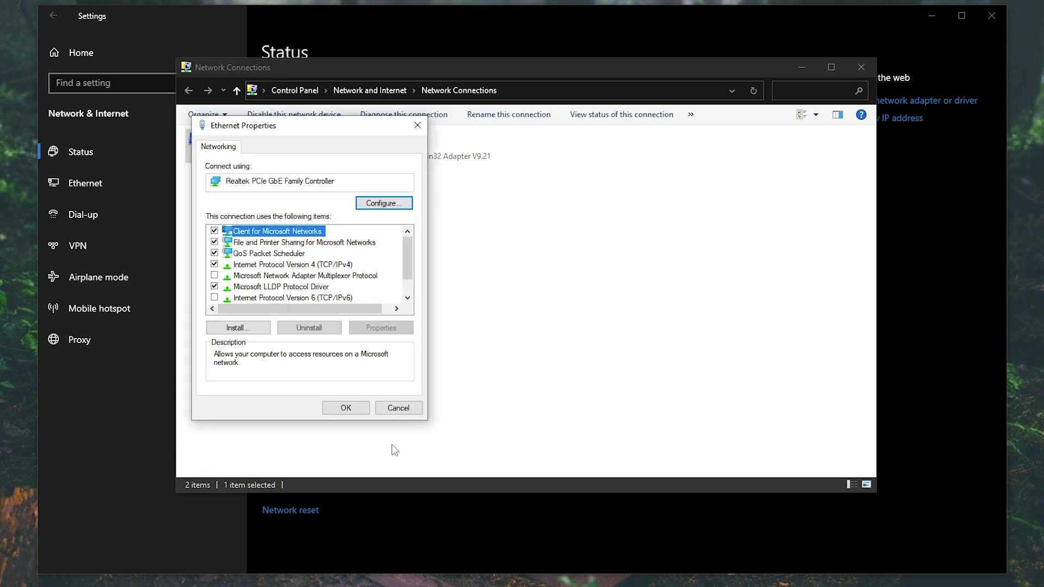
click(346, 408)
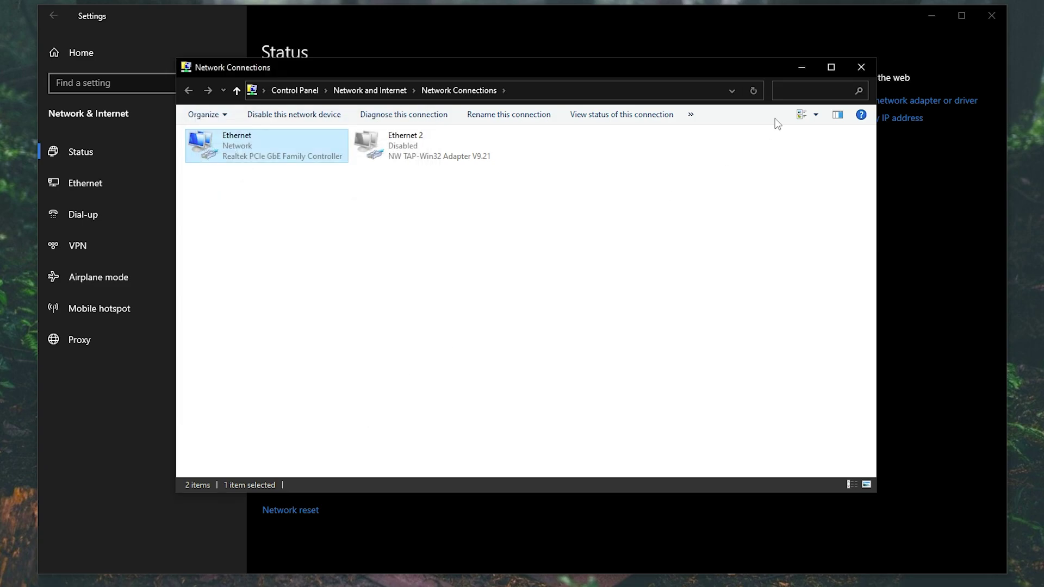
click(850, 70)
Turn off downloads from other PCs in the Delivery Optimization settings under Update & Security.
click(164, 56)
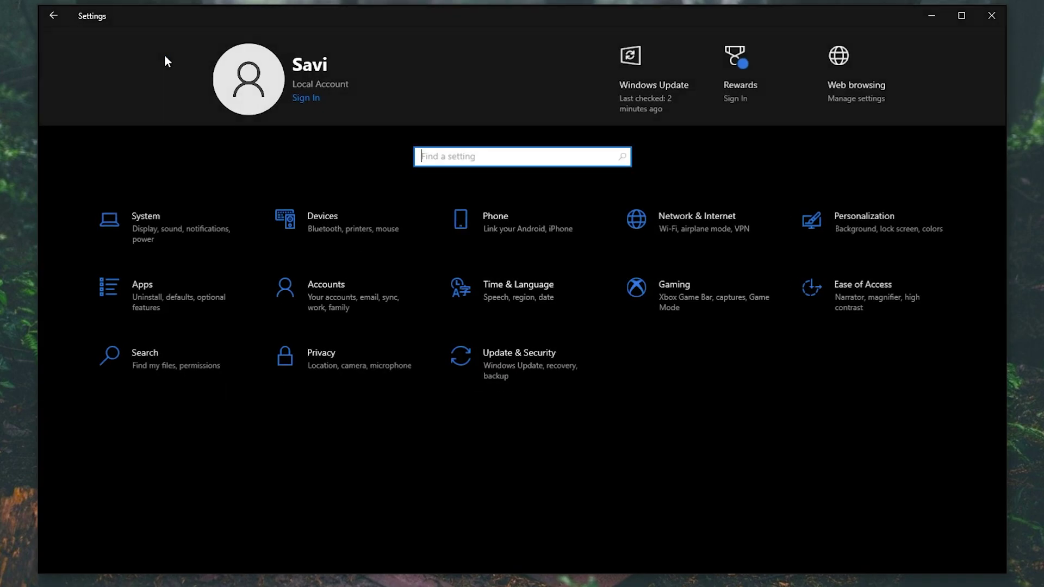
click(506, 361)
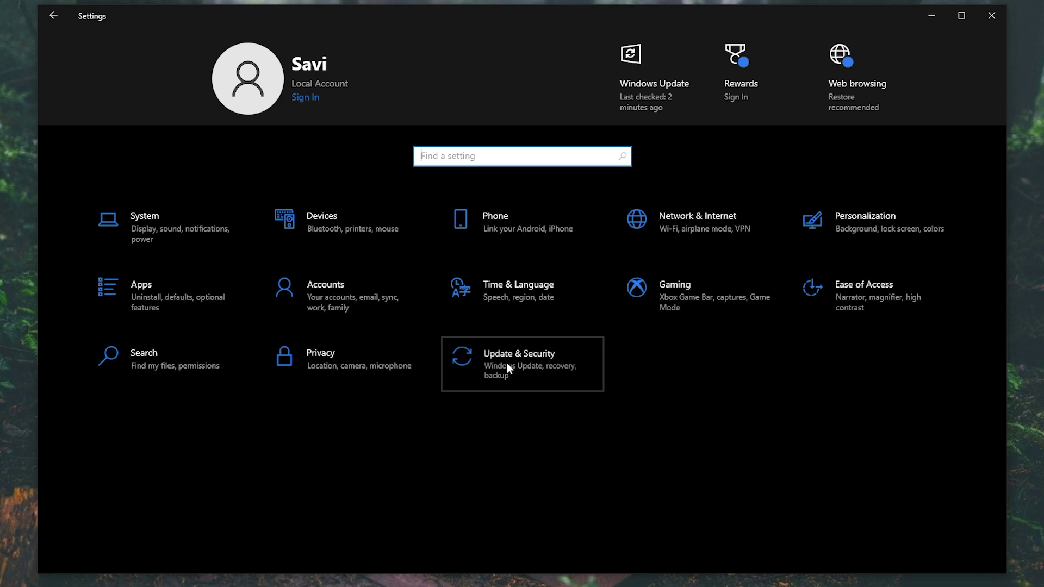
click(208, 196)
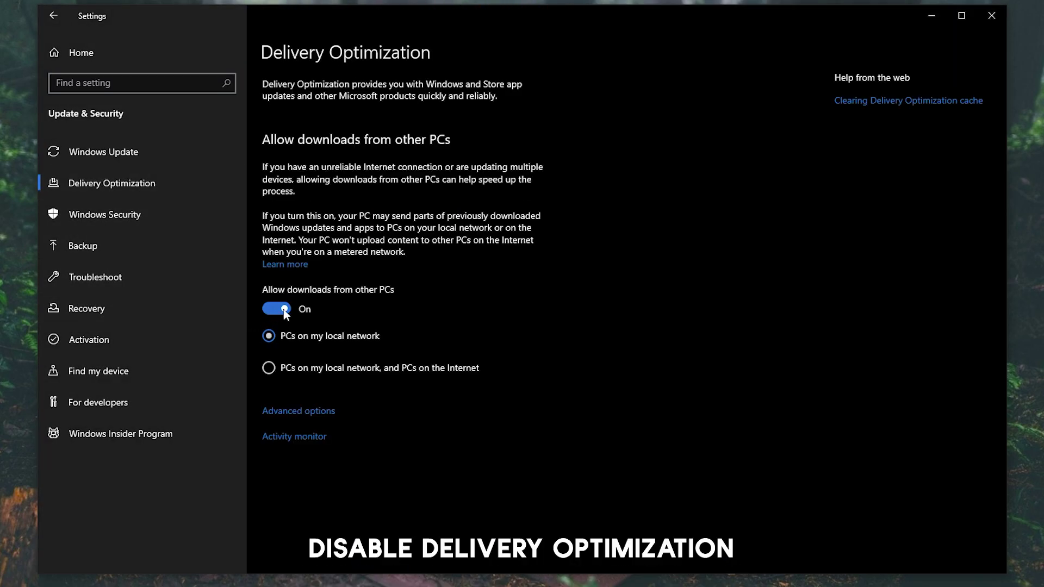
click(277, 311)
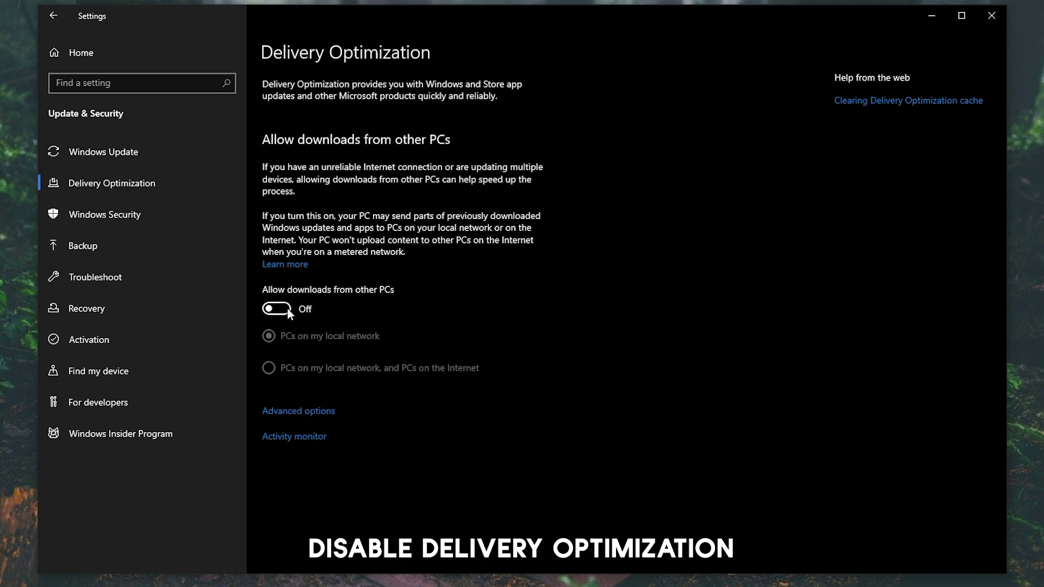
Turn off letting apps run in the background in the Privacy settings, and close Windows Settings.
click(157, 58)
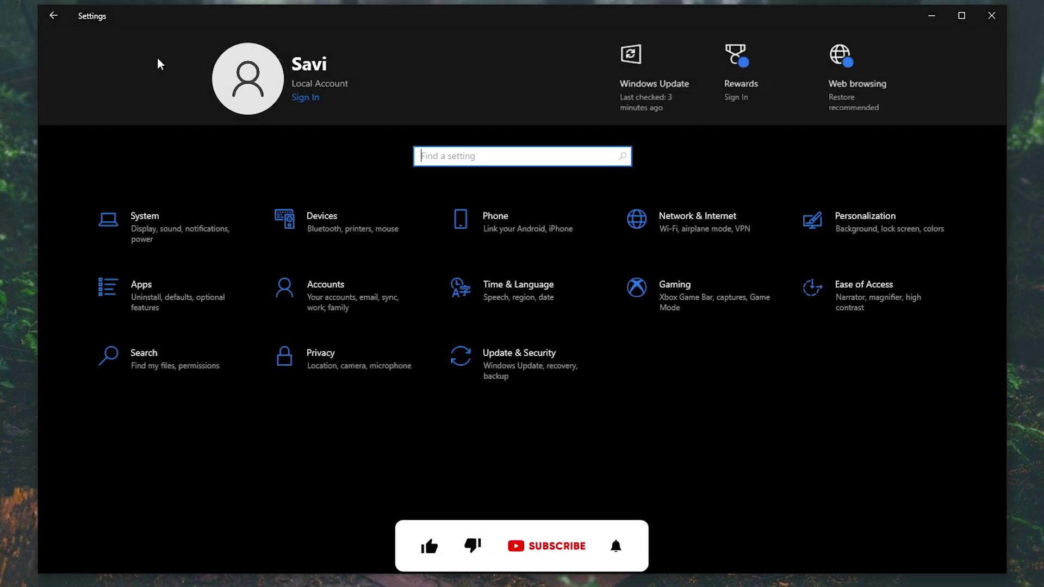
click(308, 354)
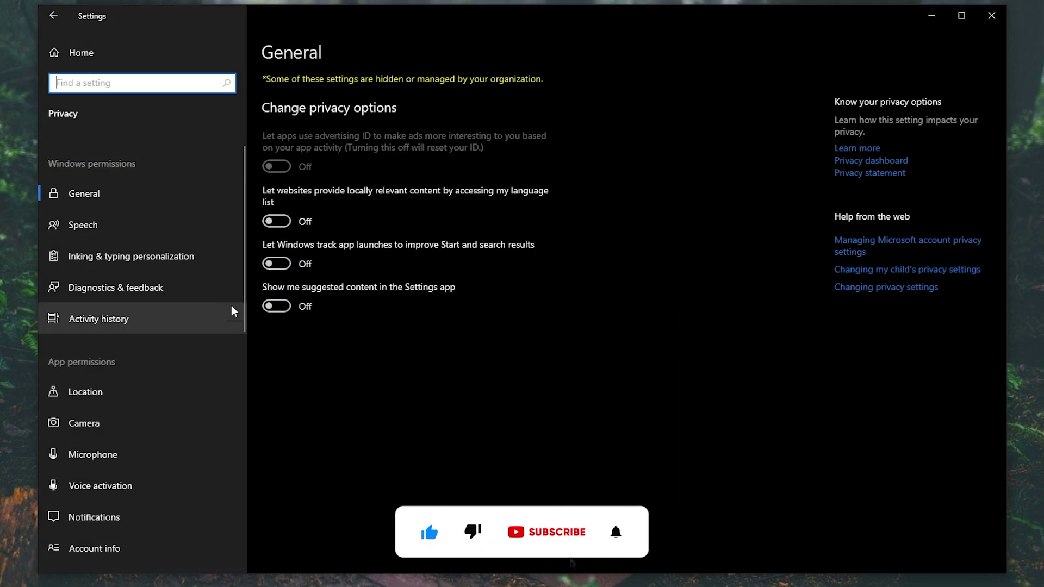
scroll(243, 300, down, 1)
drag(243, 301, 218, 481)
click(101, 393)
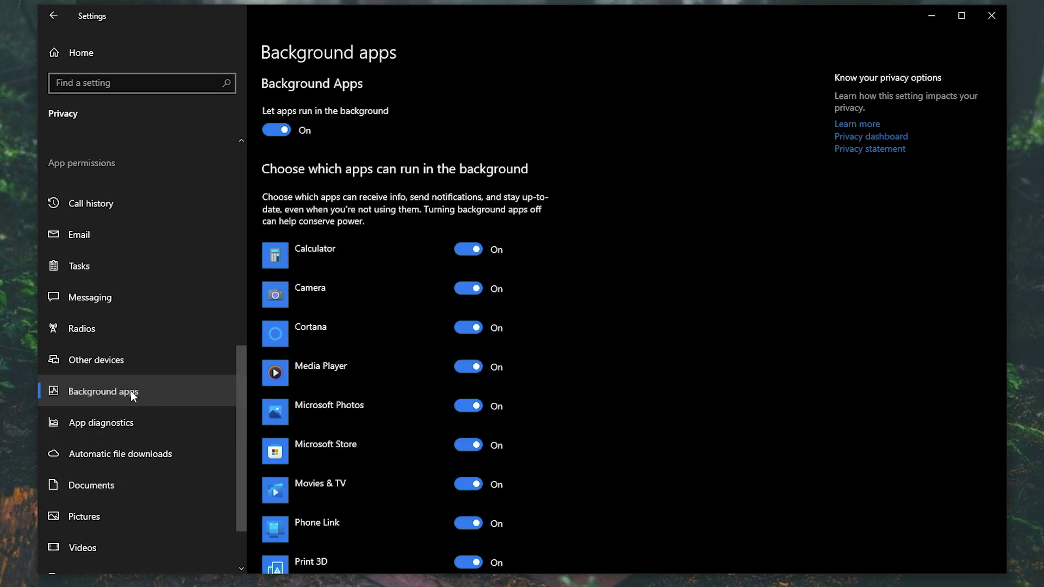
scroll(337, 387, down, 5)
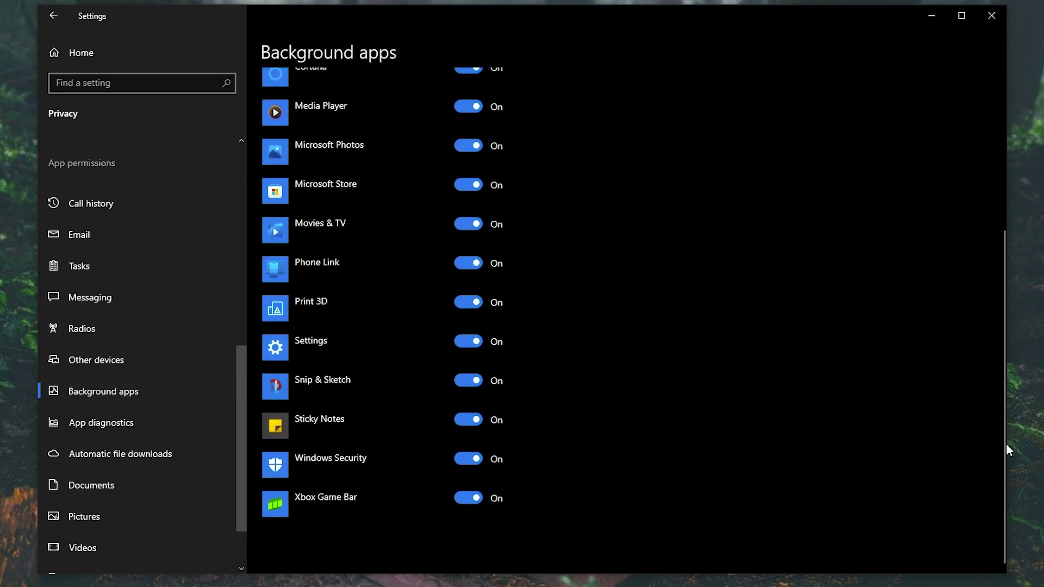
drag(1001, 439, 1003, 286)
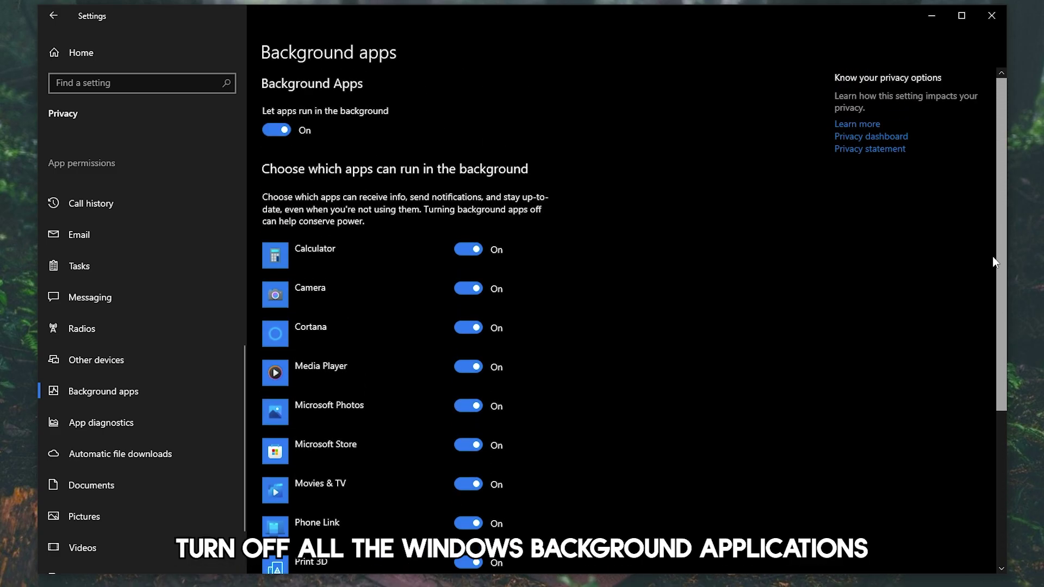
click(280, 129)
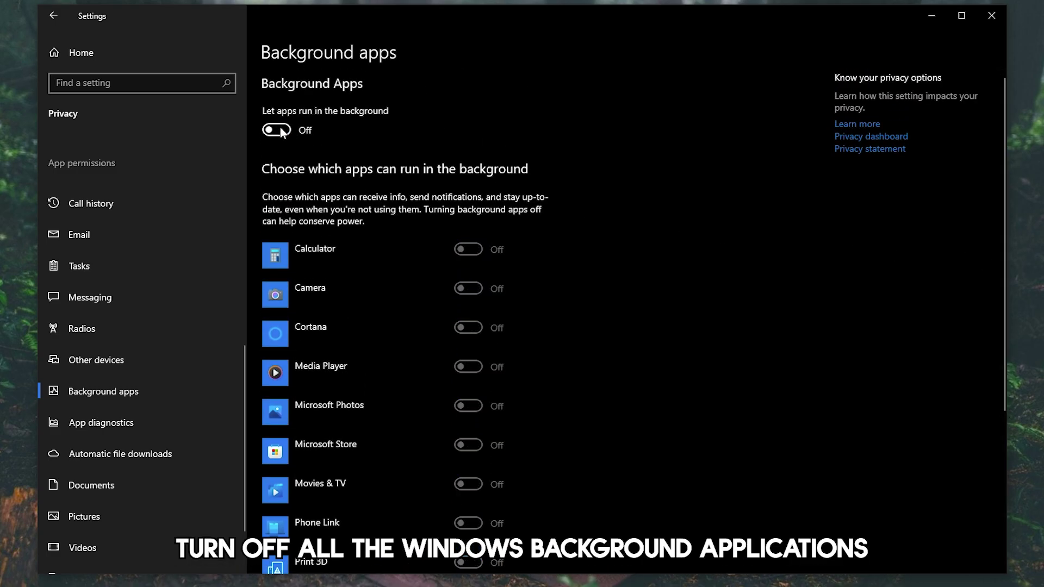
click(107, 53)
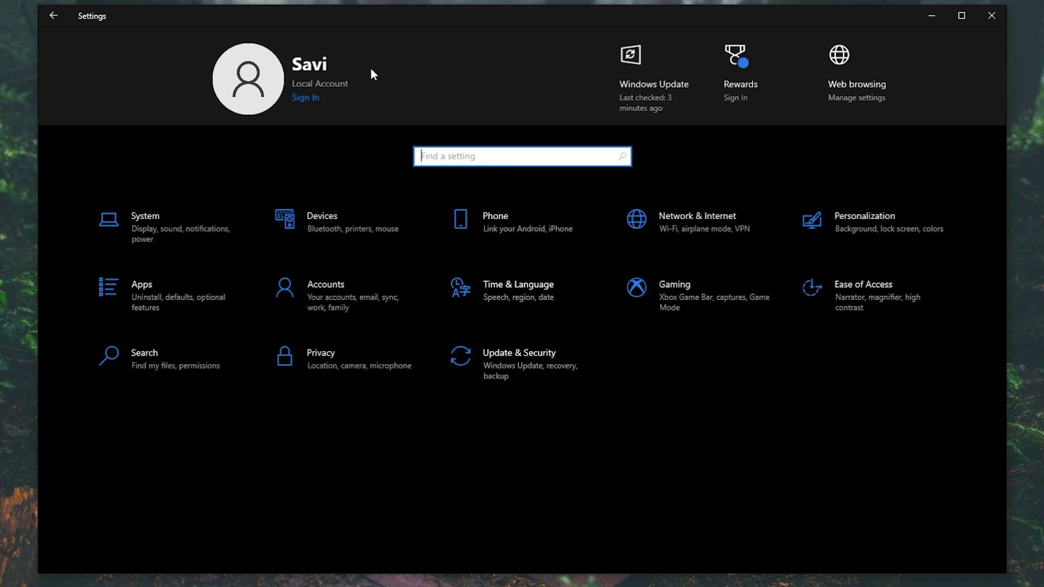
click(991, 15)
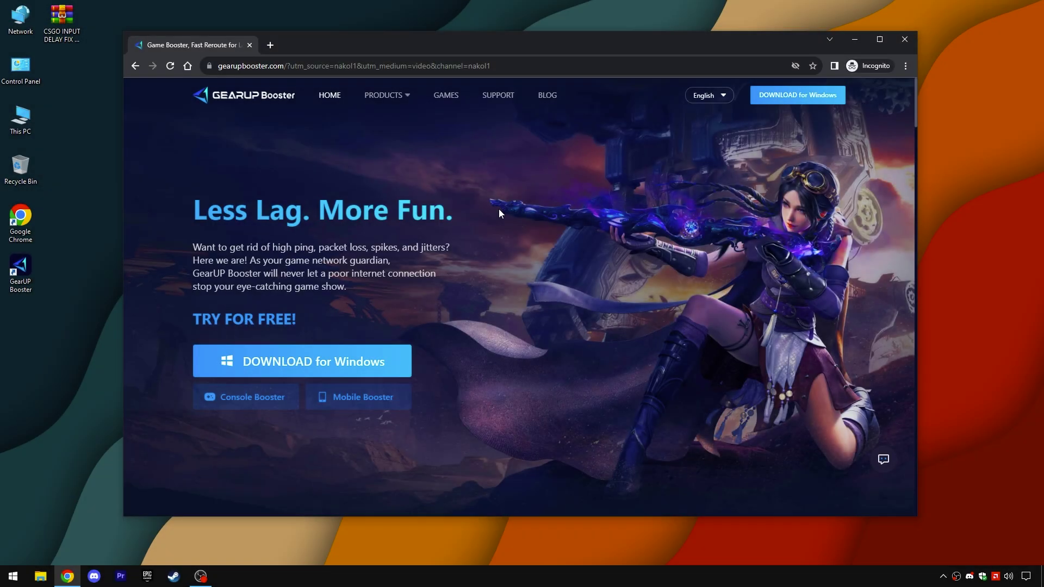
Download the Windows version of GearUP Booster from gearupbooster.com in Chrome and save its installer.
key(ctrl+l)
key(End)
click(175, 191)
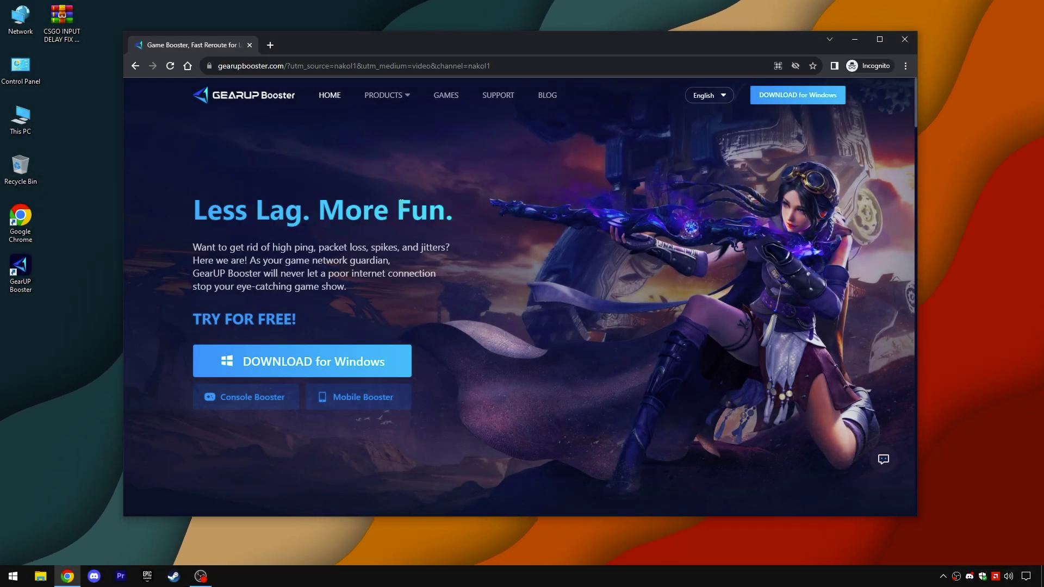
click(254, 368)
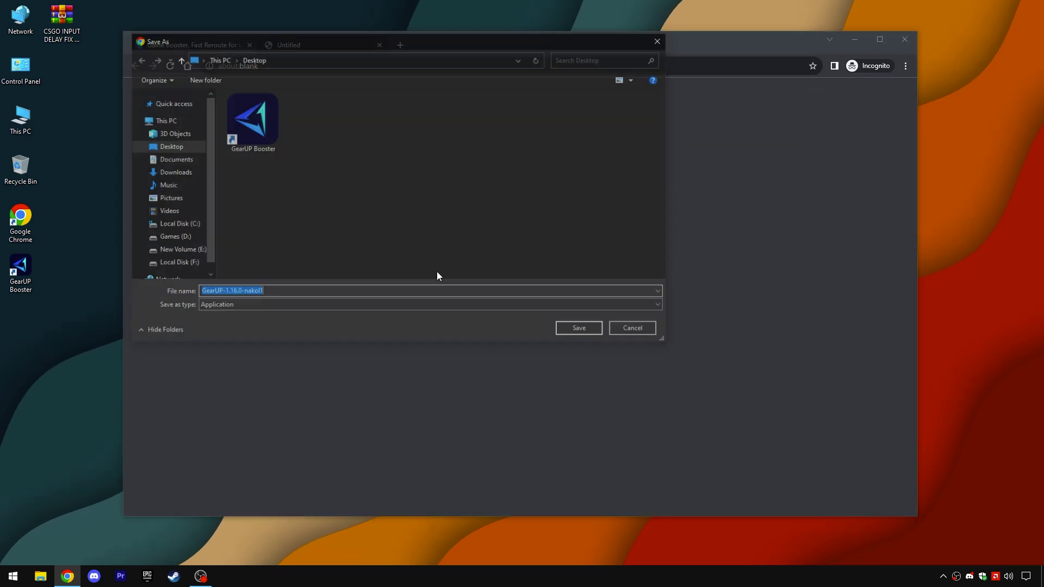
click(196, 169)
click(556, 330)
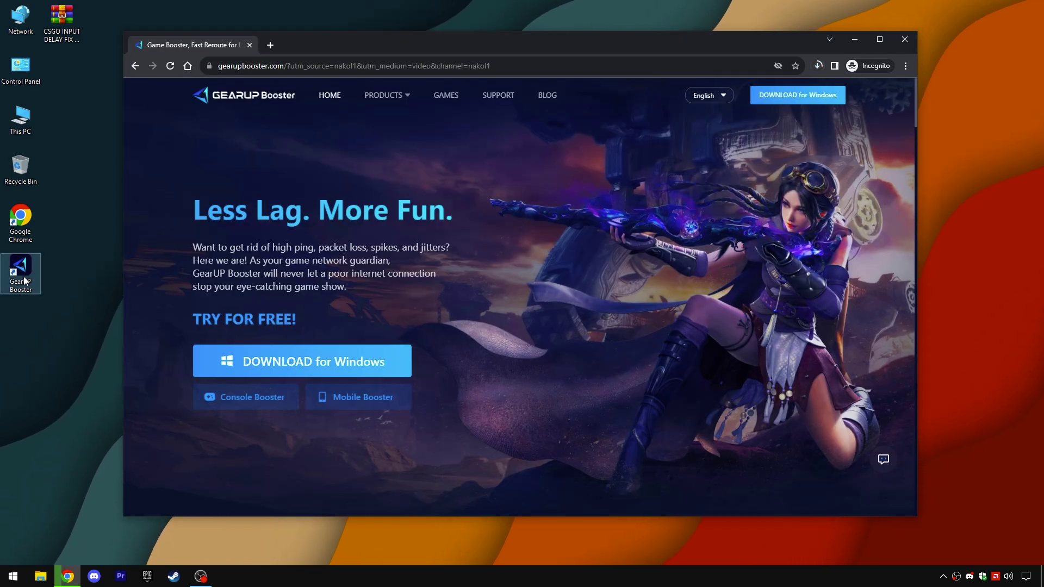
Minimize the browser, move the GearUP Booster shortcut to the middle of the desktop and launch GearUP Booster.
click(855, 39)
drag(32, 255, 487, 205)
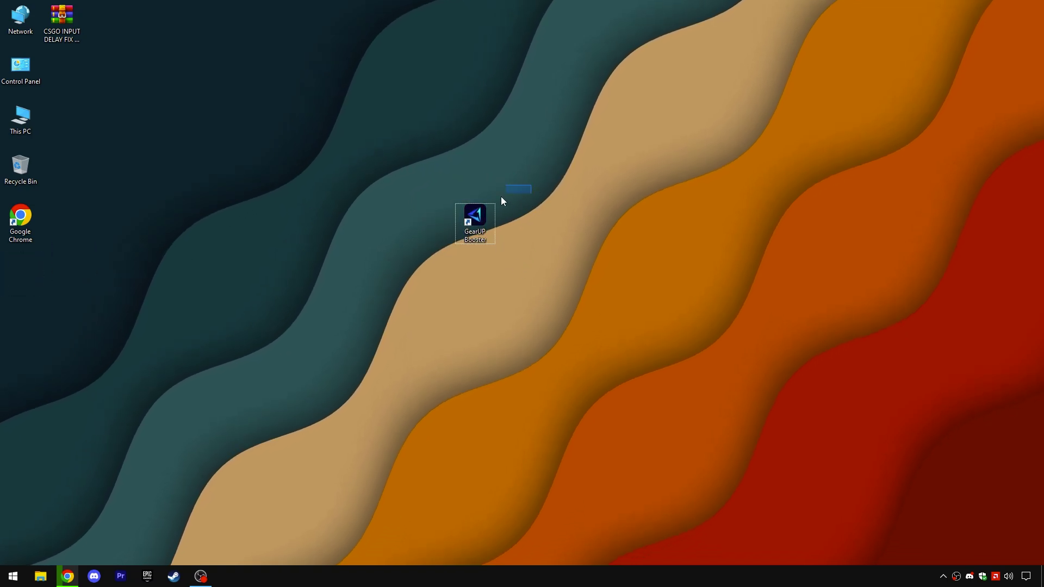
double_click(475, 218)
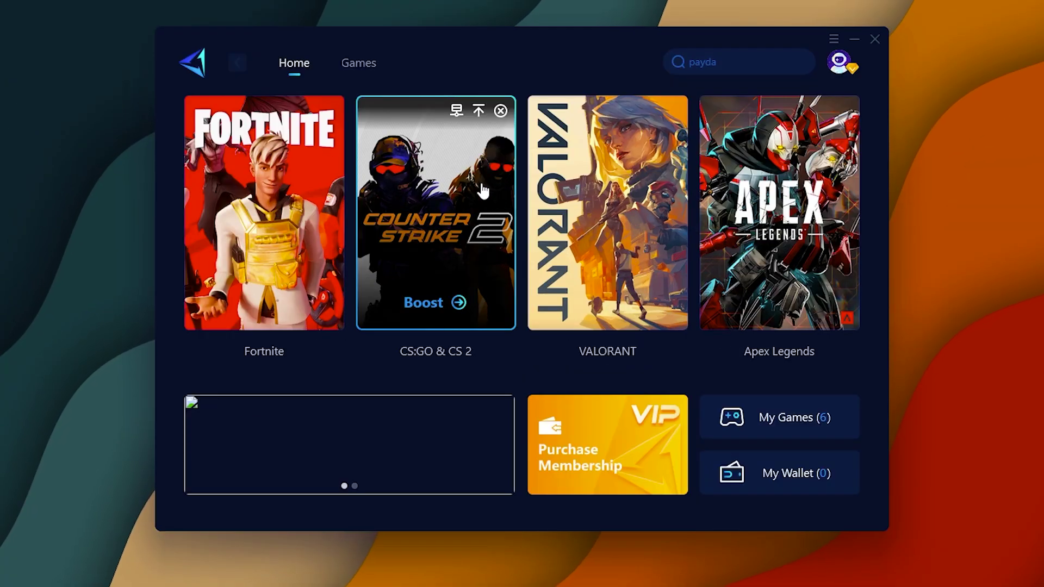
Choose the Middle East server and a node for CS:GO & CS 2 and start boosting the game.
click(461, 111)
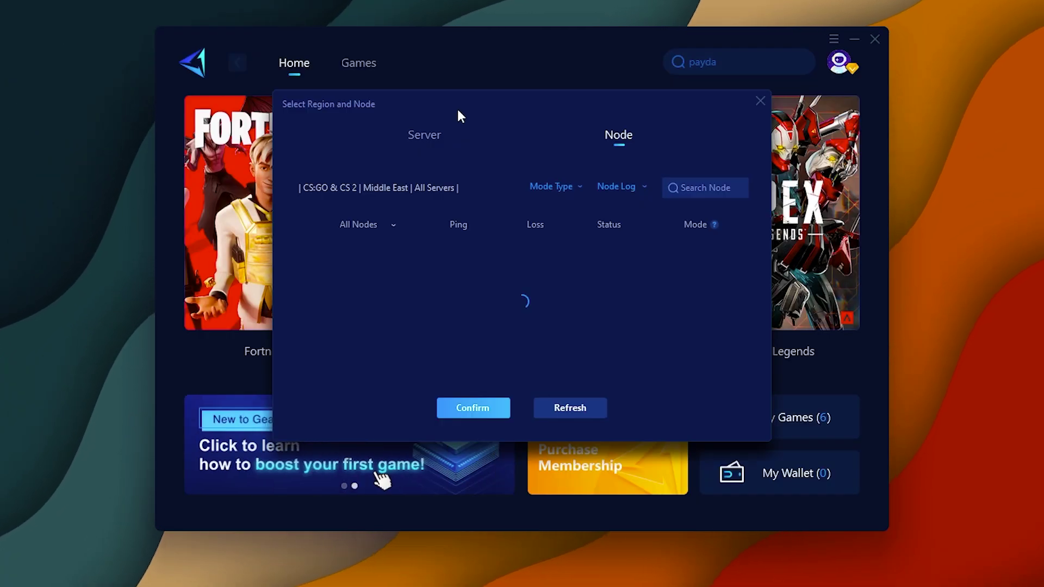
click(420, 137)
click(576, 246)
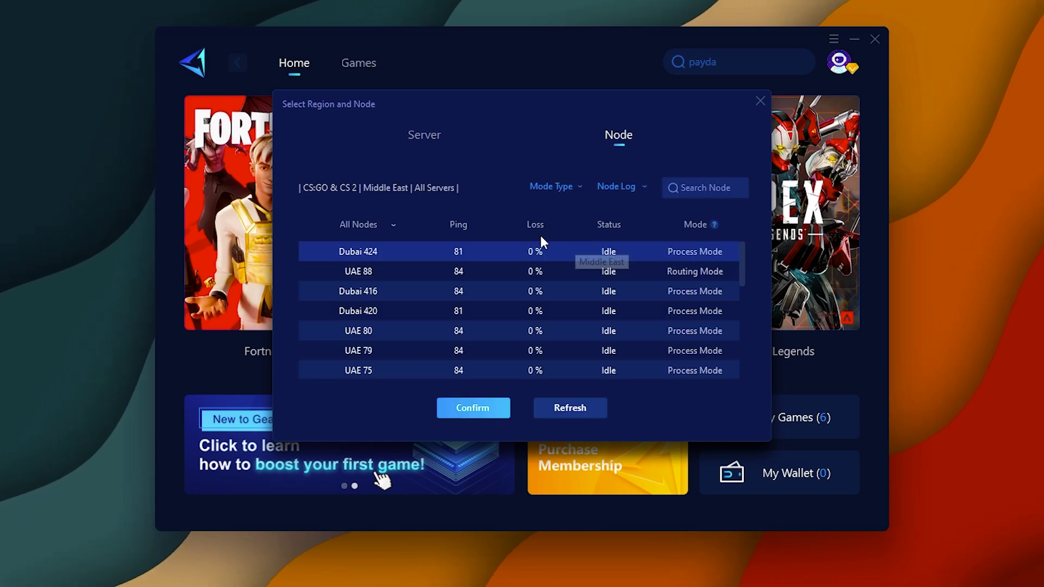
click(449, 345)
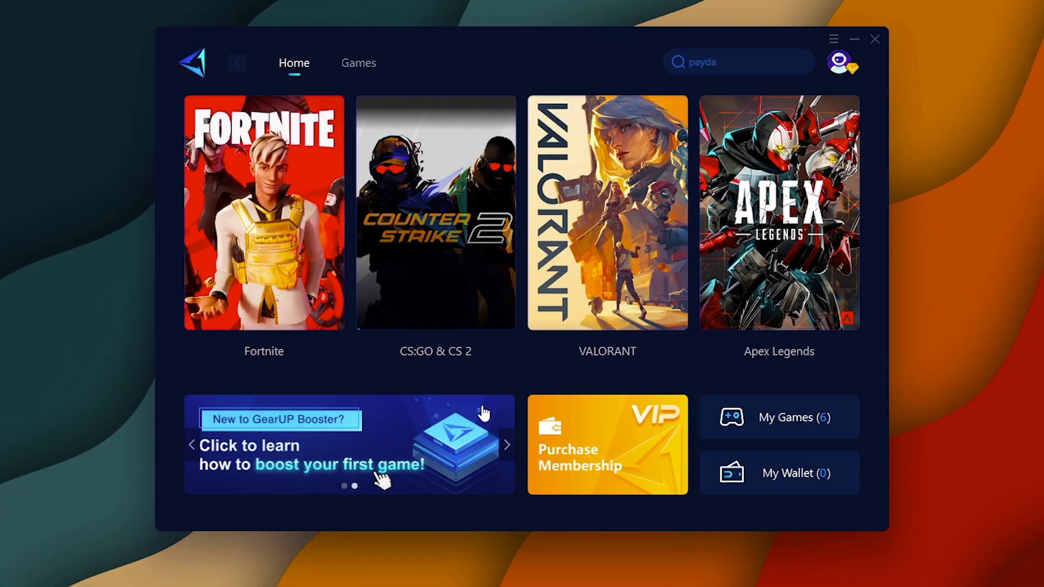
click(457, 267)
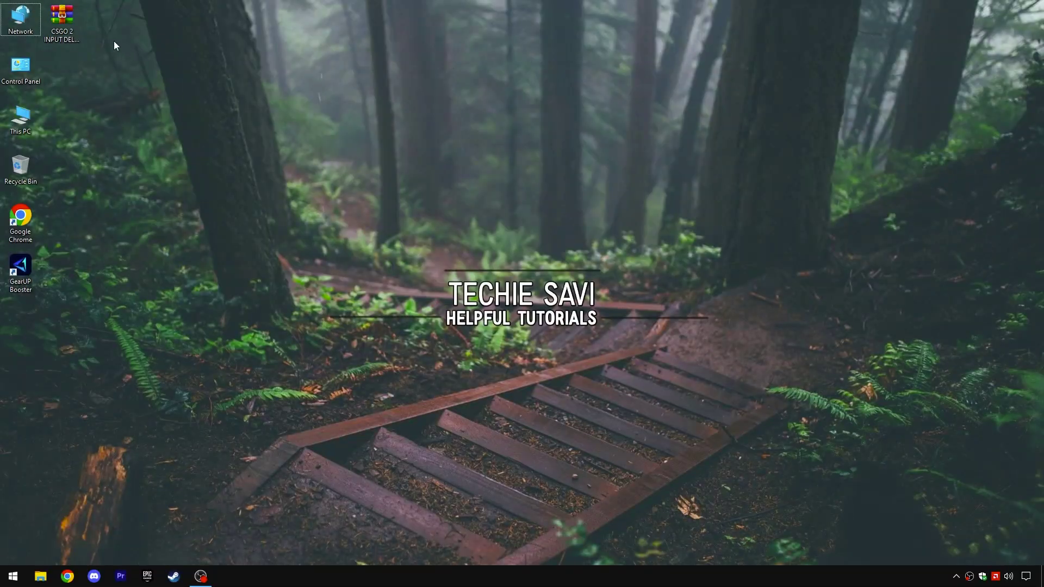
Move the CSGO 2 INPUT DELAY FIX Pack archive to mid-desktop, extract its folder onto the desktop with WinRAR and close the archive.
drag(62, 21, 479, 219)
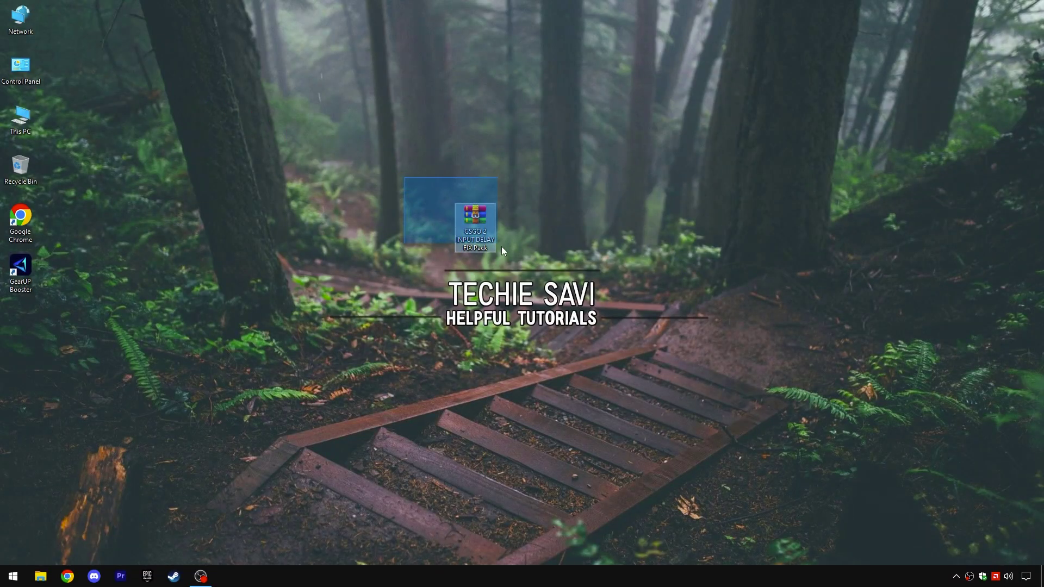
right_click(474, 228)
click(498, 234)
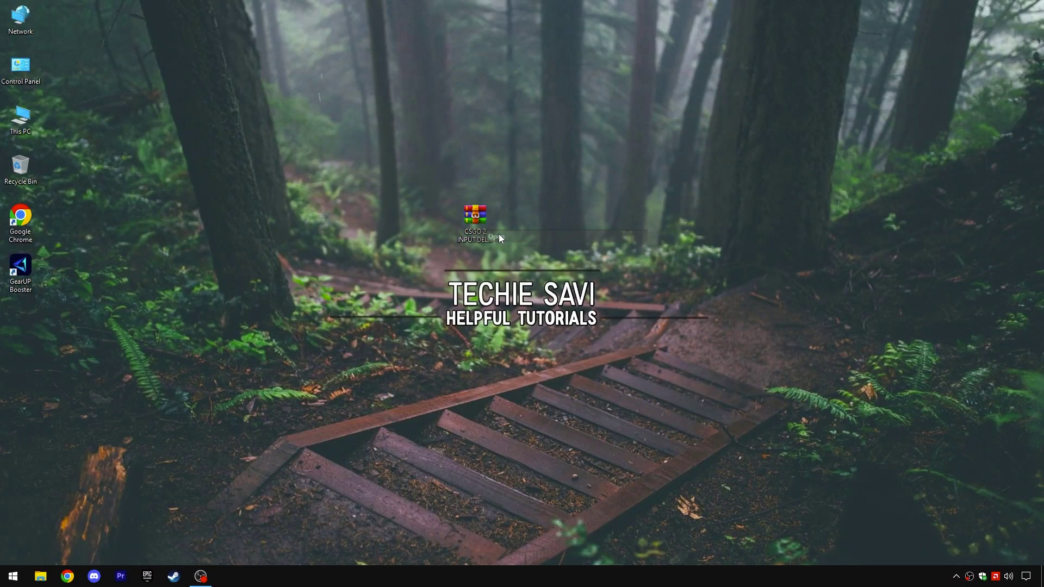
click(126, 187)
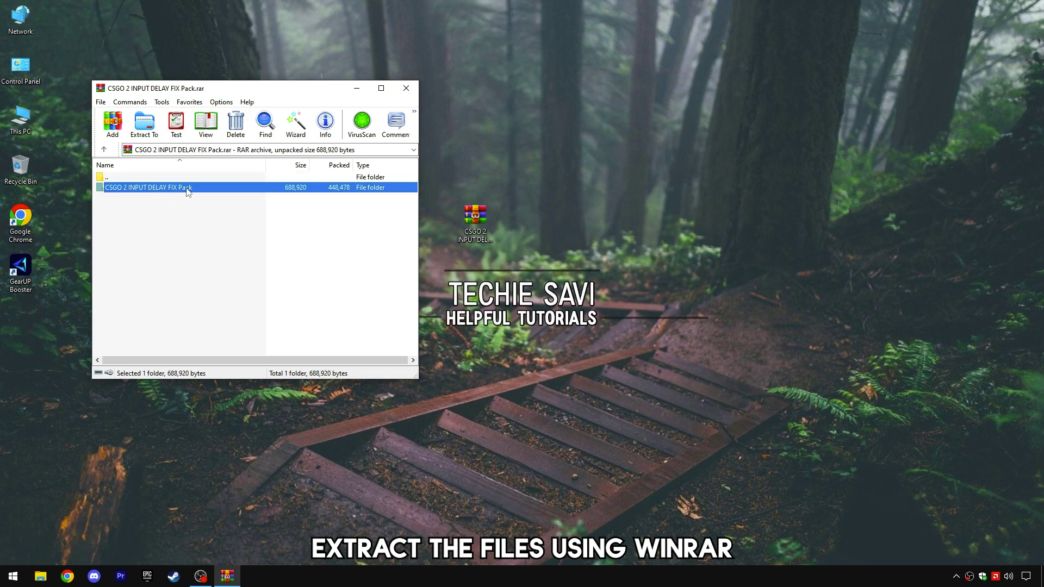
drag(470, 160, 471, 157)
click(407, 88)
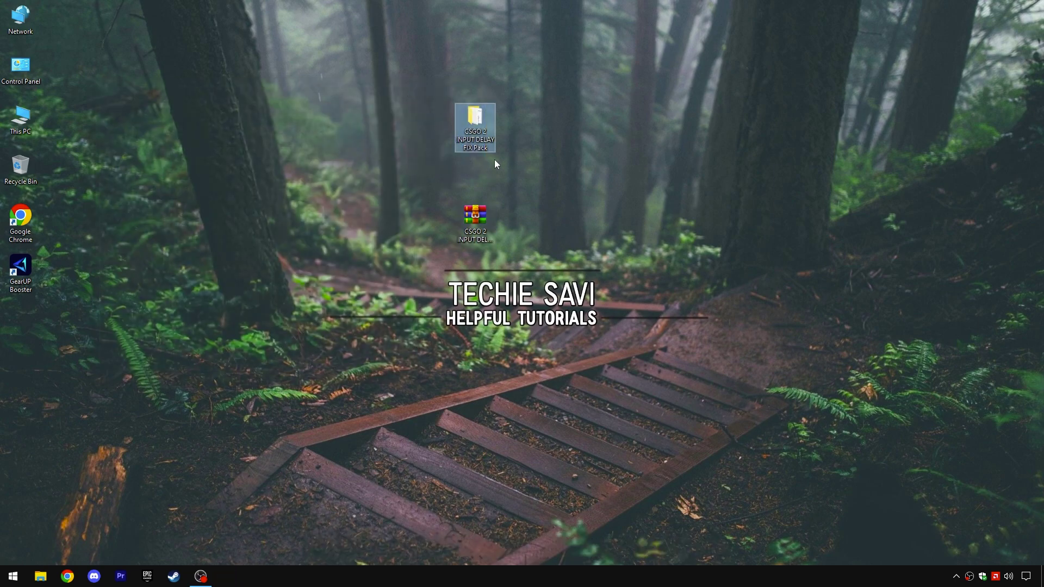
In the extracted pack's 1 CMD Input Delay Tweaks folder, run the Disable FSE and Game Bar off and Latency Tweaks scripts.
right_click(473, 142)
click(490, 144)
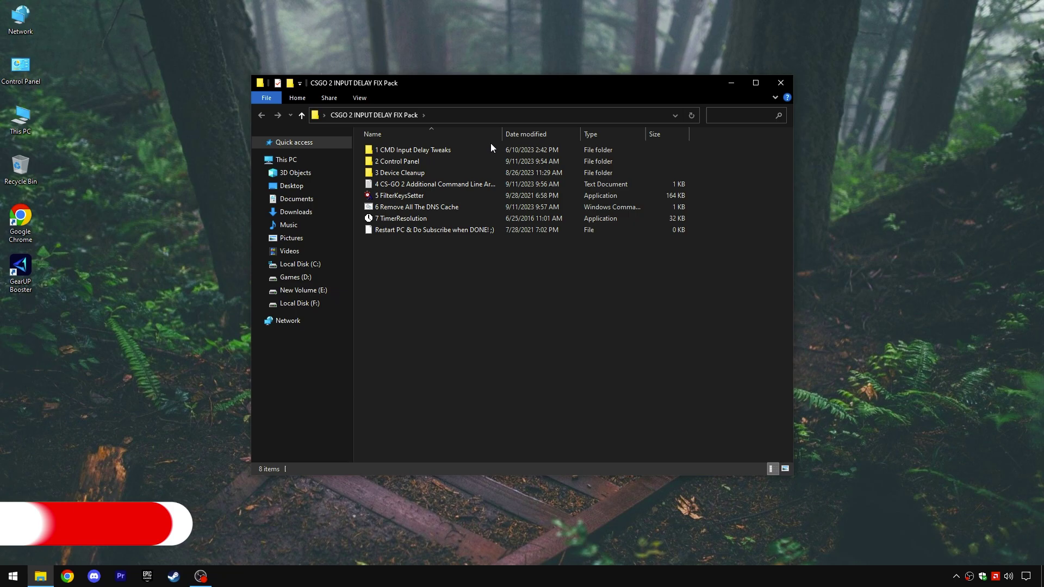
drag(415, 245, 430, 163)
double_click(405, 142)
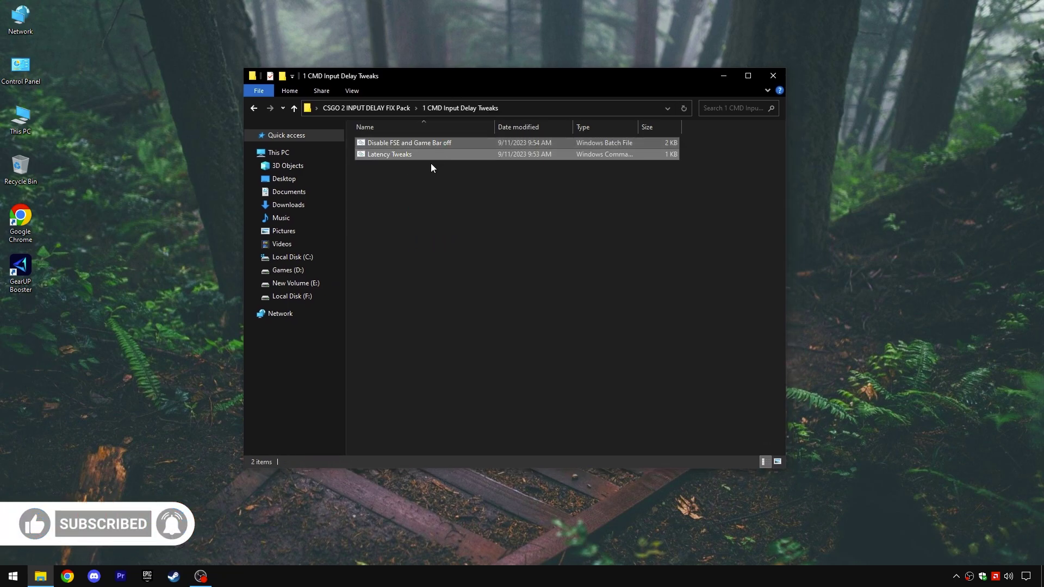
double_click(397, 142)
drag(109, 373, 182, 373)
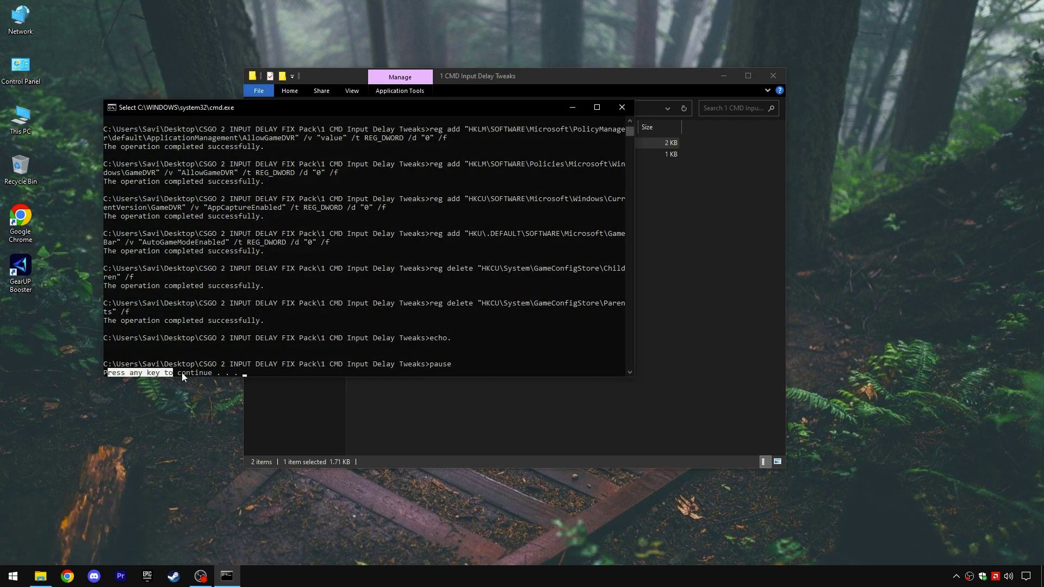
key(Return)
double_click(401, 153)
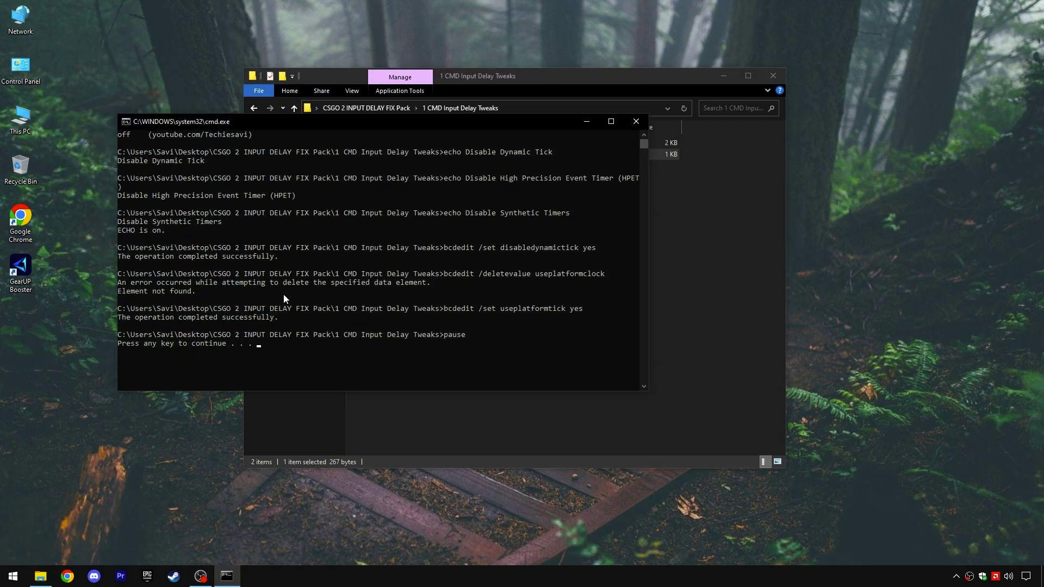
click(625, 122)
Open M1 Mouse Acceleration from the 2 Control Panel folder, set the double-click speed to fastest and keep Enhance pointer precision off.
click(381, 108)
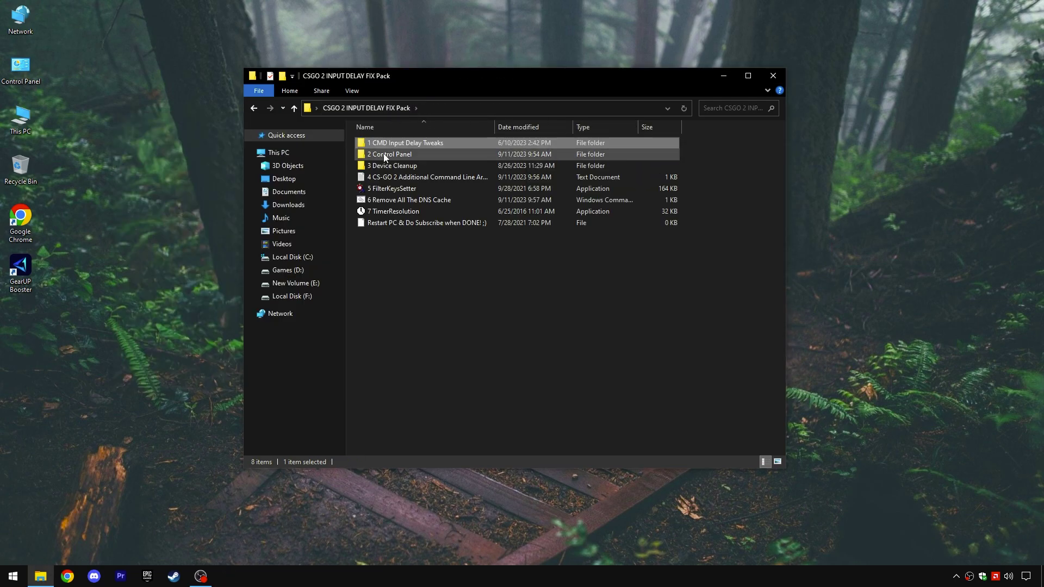
double_click(430, 154)
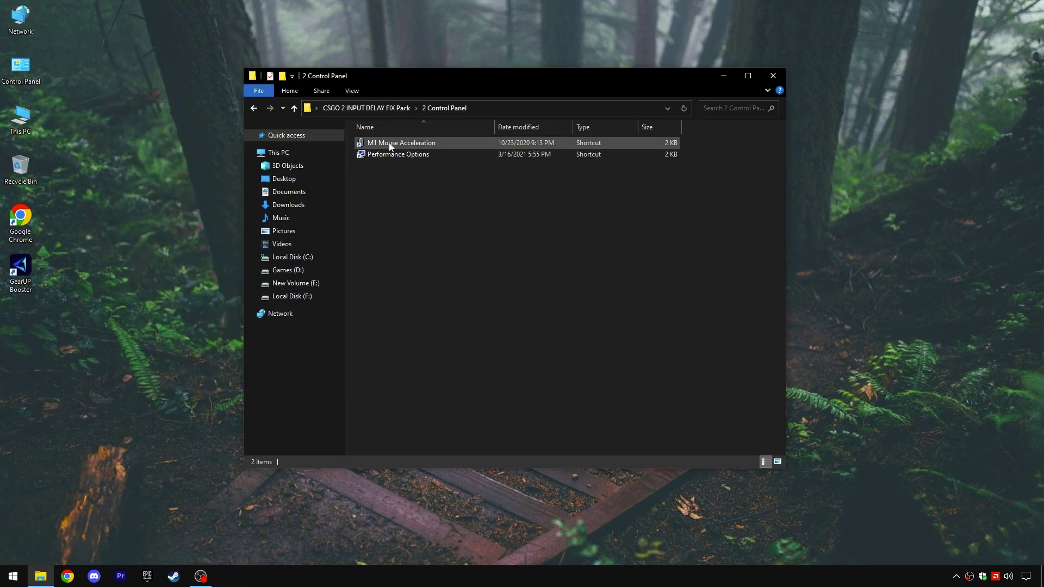
right_click(389, 142)
click(405, 149)
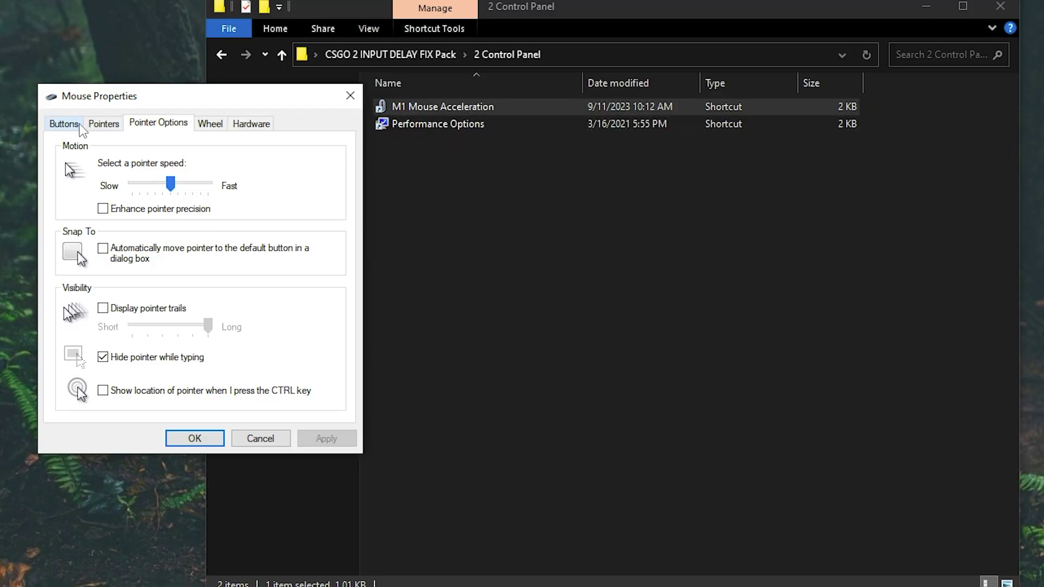
click(64, 123)
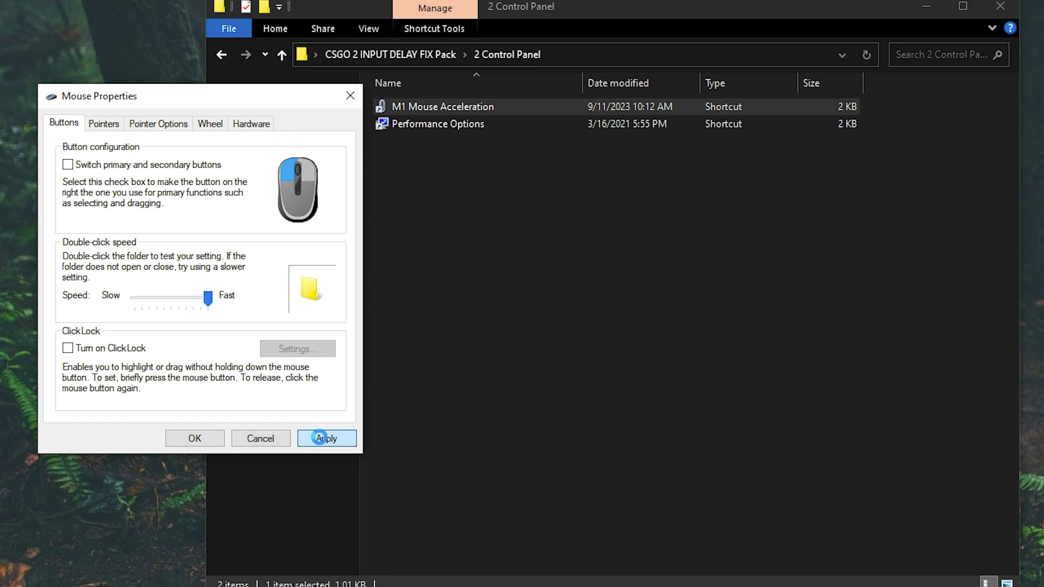
click(158, 123)
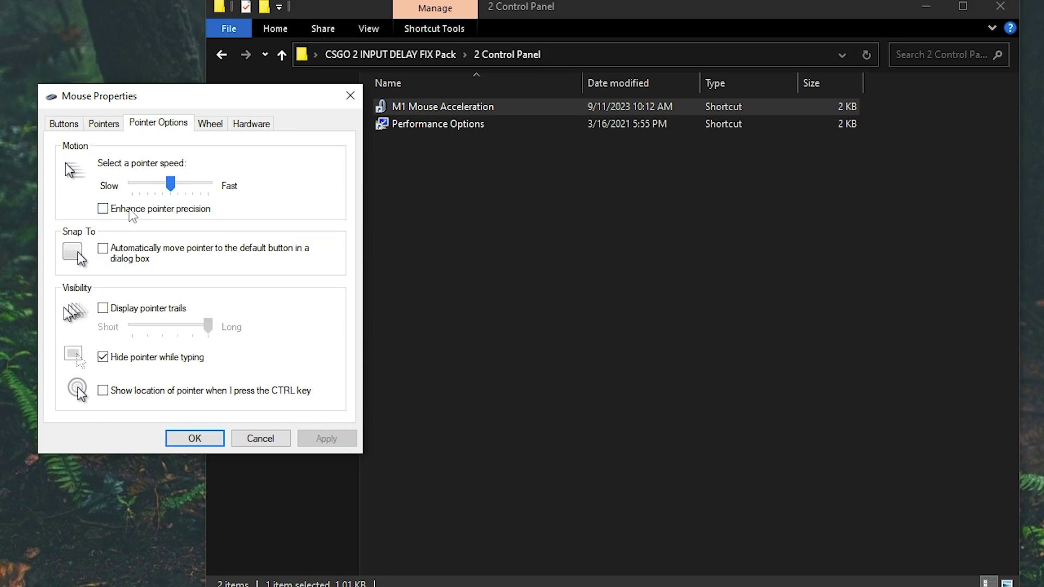
click(102, 209)
click(103, 209)
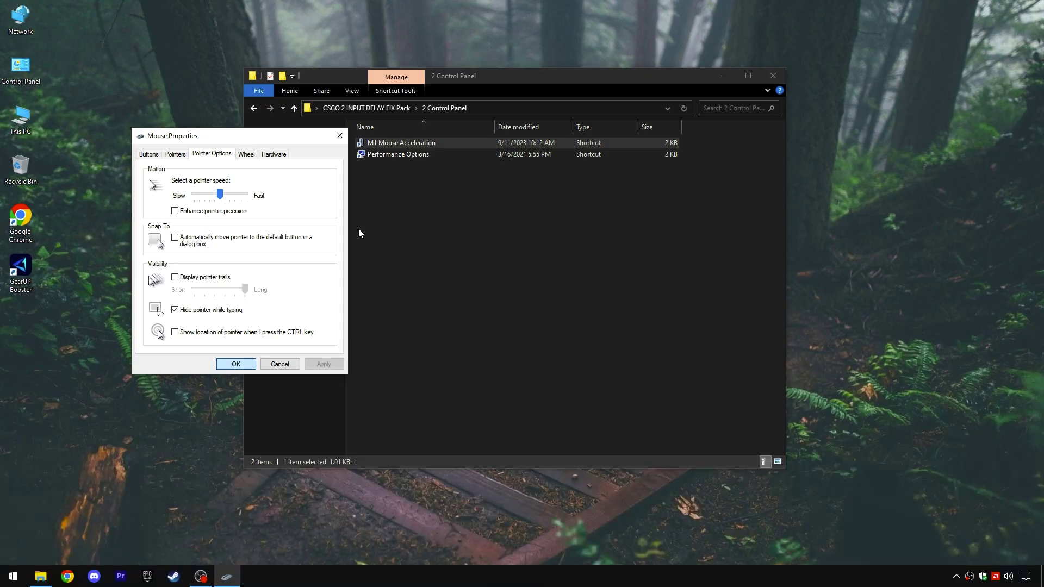
key(Return)
In Performance Options, enable only smooth edges of screen fonts, window contents while dragging and the translucent selection rectangle, and apply.
double_click(426, 126)
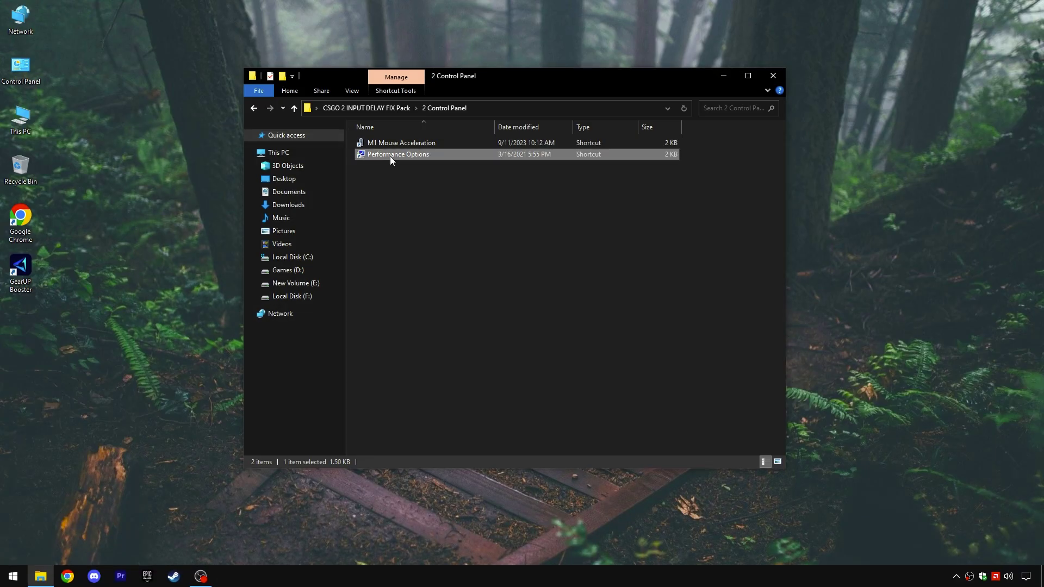
drag(201, 23, 400, 93)
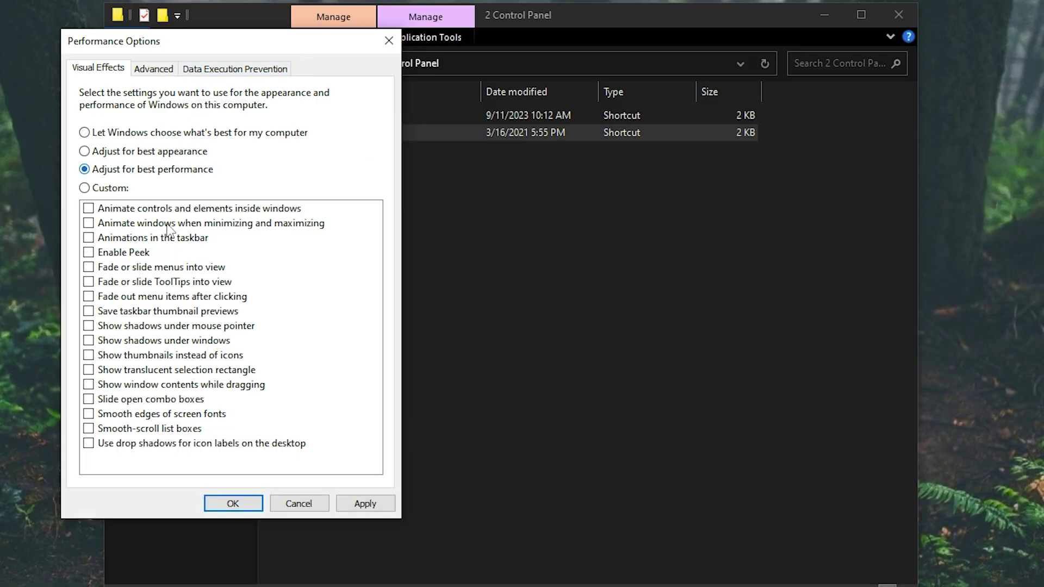
click(89, 415)
click(87, 385)
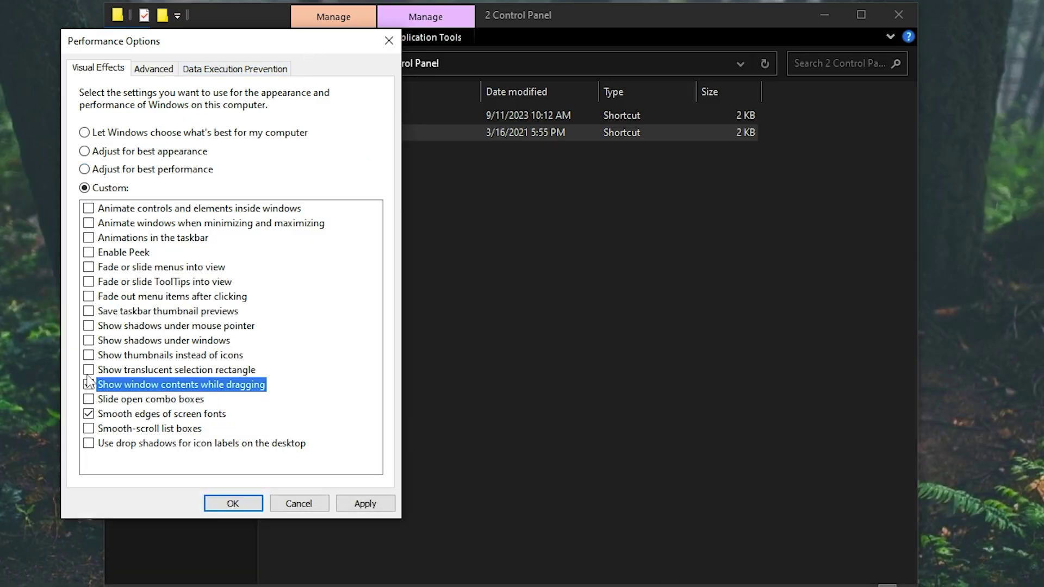
click(88, 371)
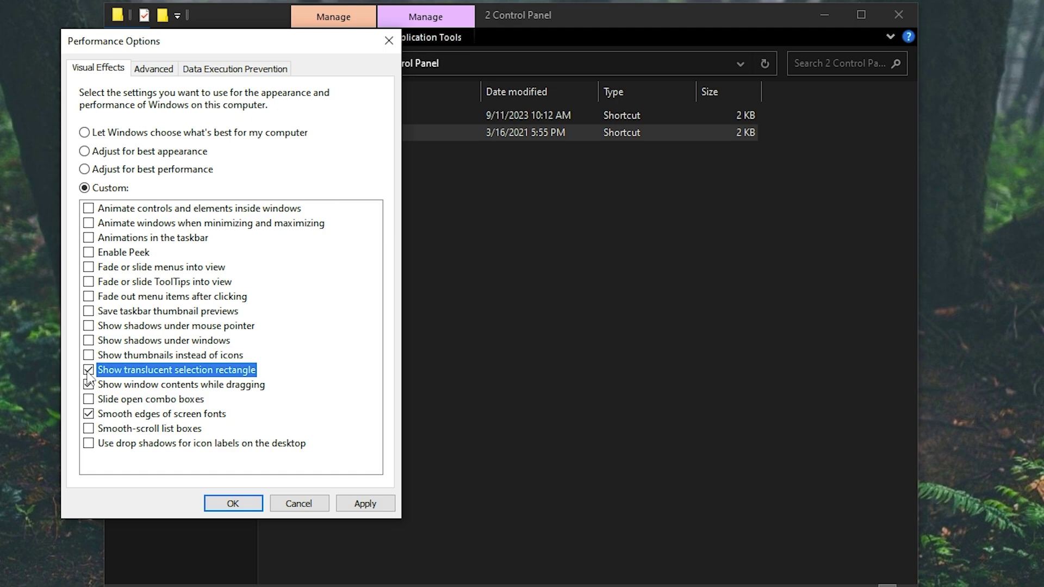
click(368, 505)
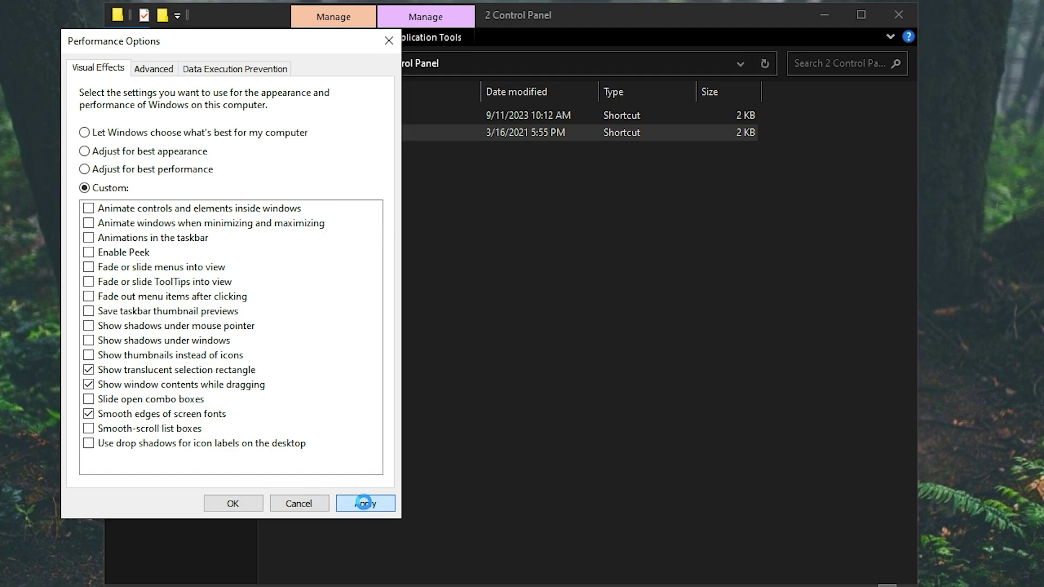
click(251, 504)
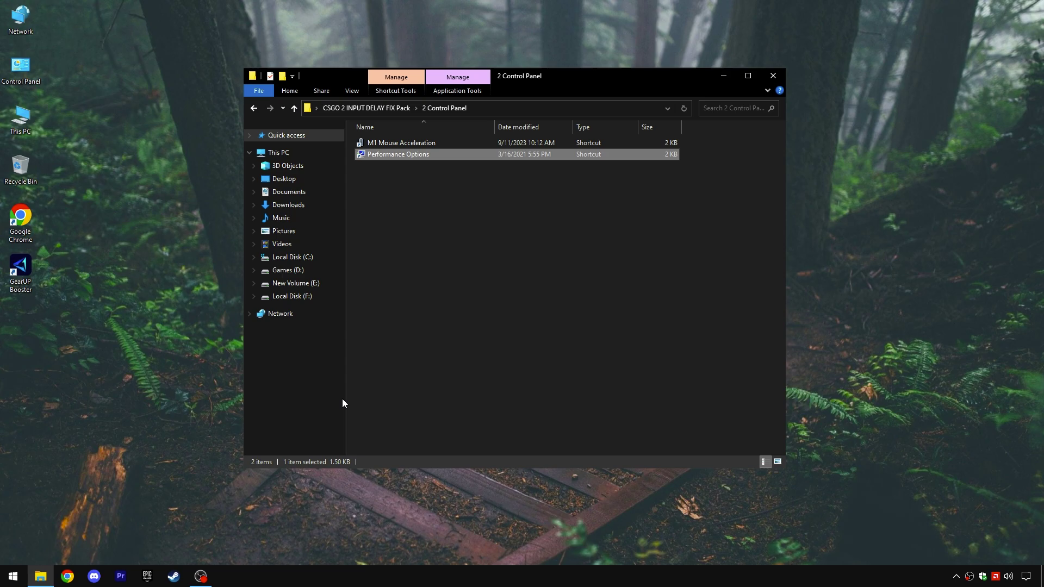
Run the x64 DeviceCleanup tool from the 3 Device Cleanup folder, remove all non-present devices and close the tool.
click(381, 107)
double_click(393, 165)
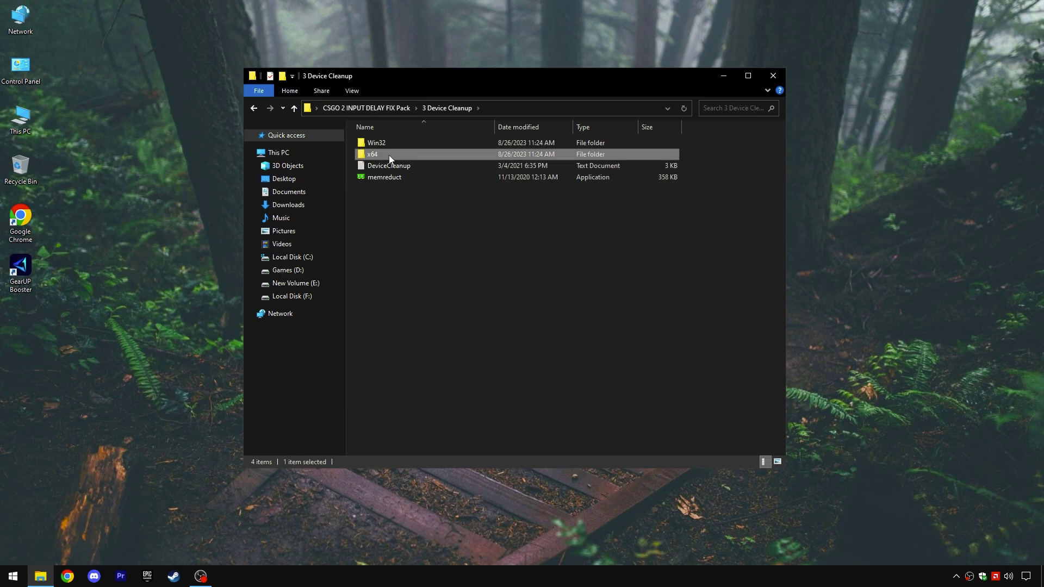
double_click(392, 155)
double_click(400, 143)
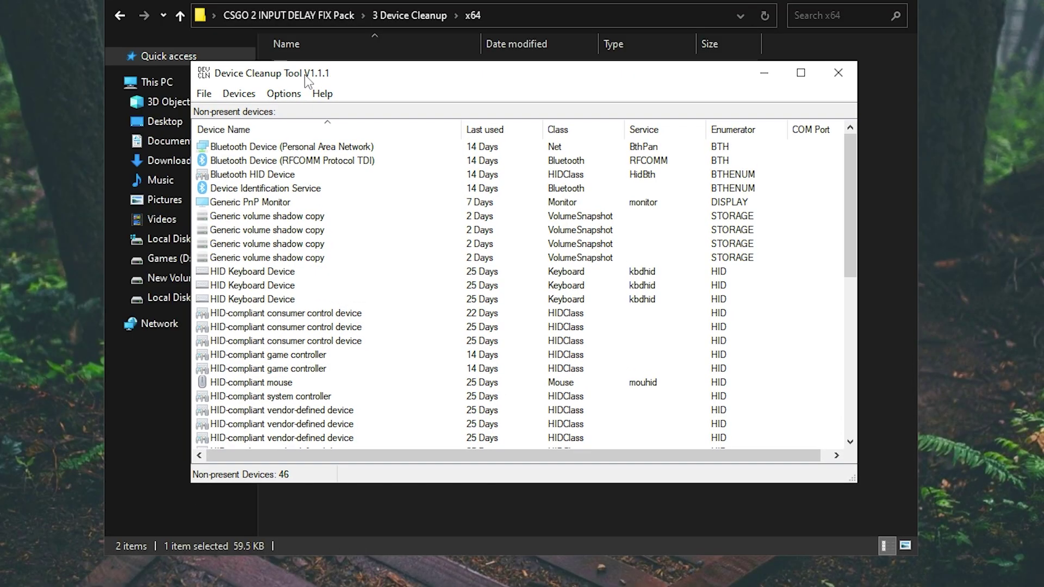
click(315, 184)
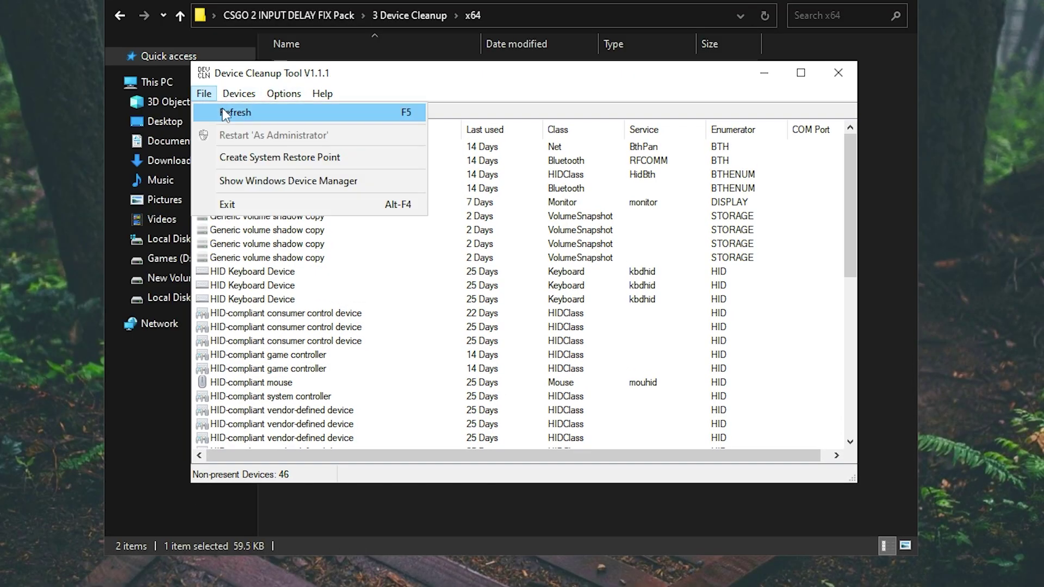
click(331, 195)
click(239, 93)
click(255, 110)
click(239, 94)
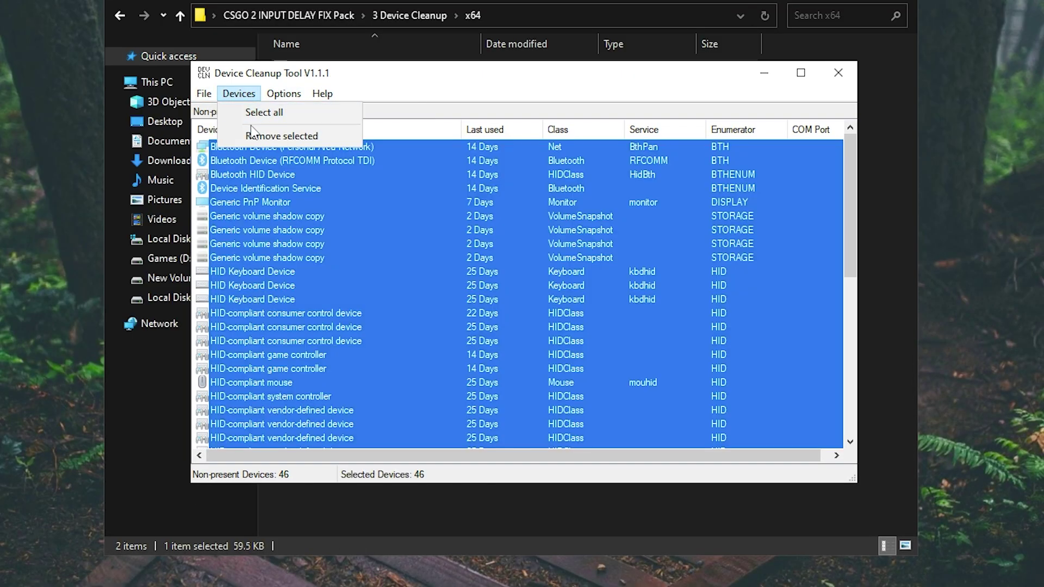
click(254, 132)
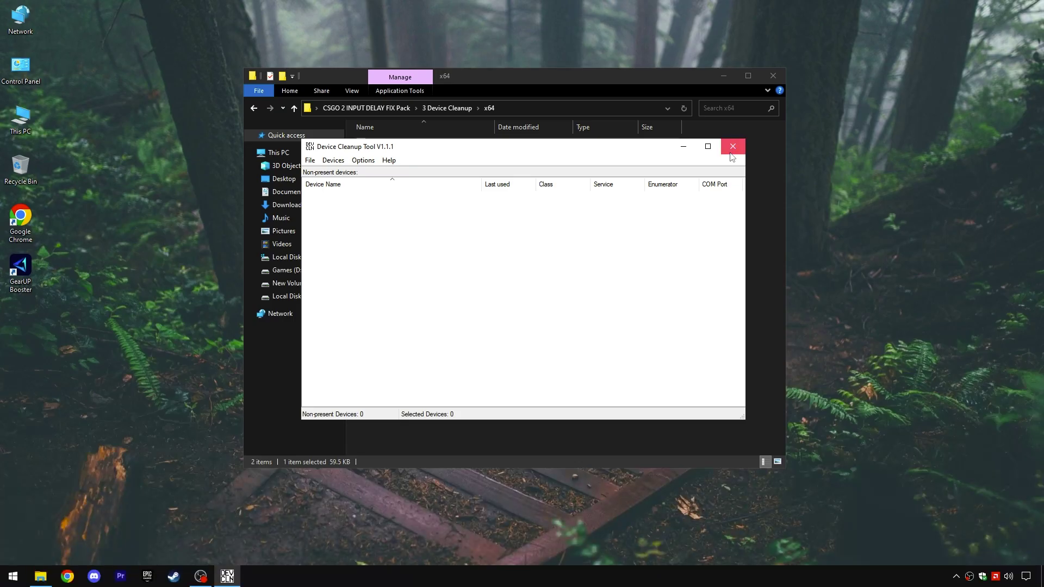
click(838, 73)
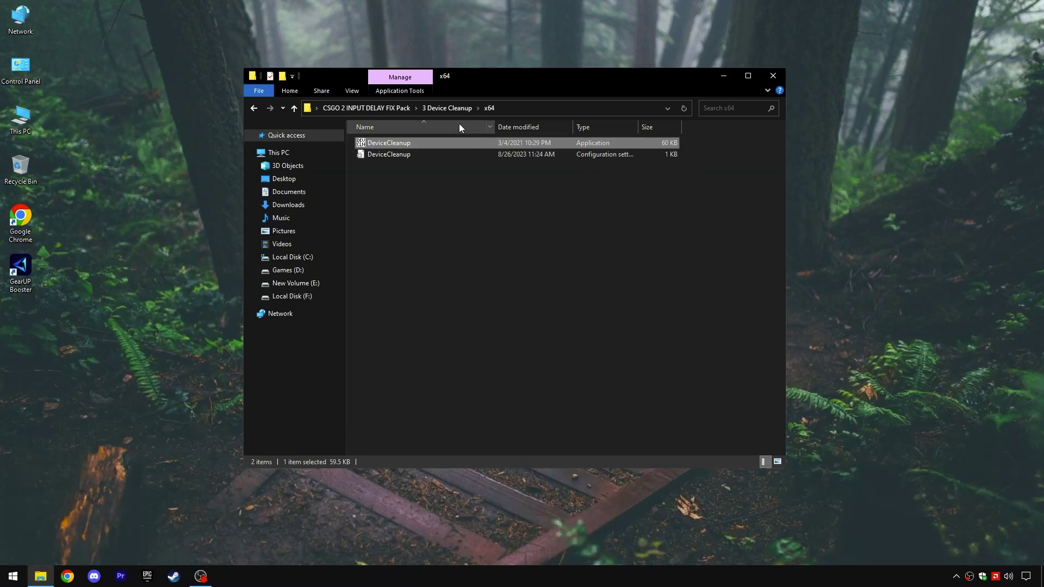
Install Mem Reduct from the 3 Device Cleanup folder into C:\Program Files\Mem Reduct, with Run Mem Reduct enabled on finish.
key(alt+Up)
double_click(404, 177)
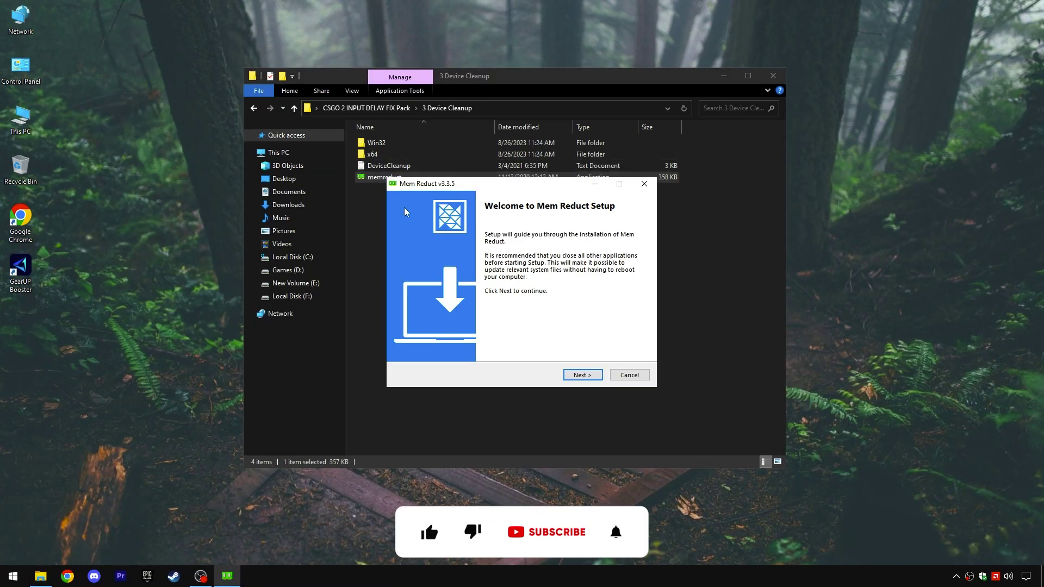
click(573, 375)
click(582, 375)
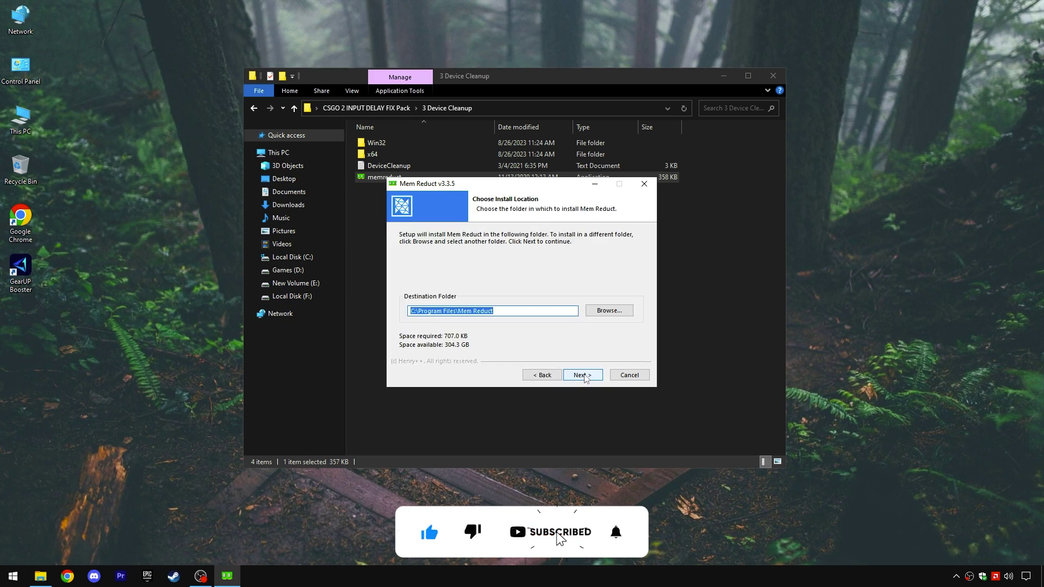
click(583, 376)
click(592, 375)
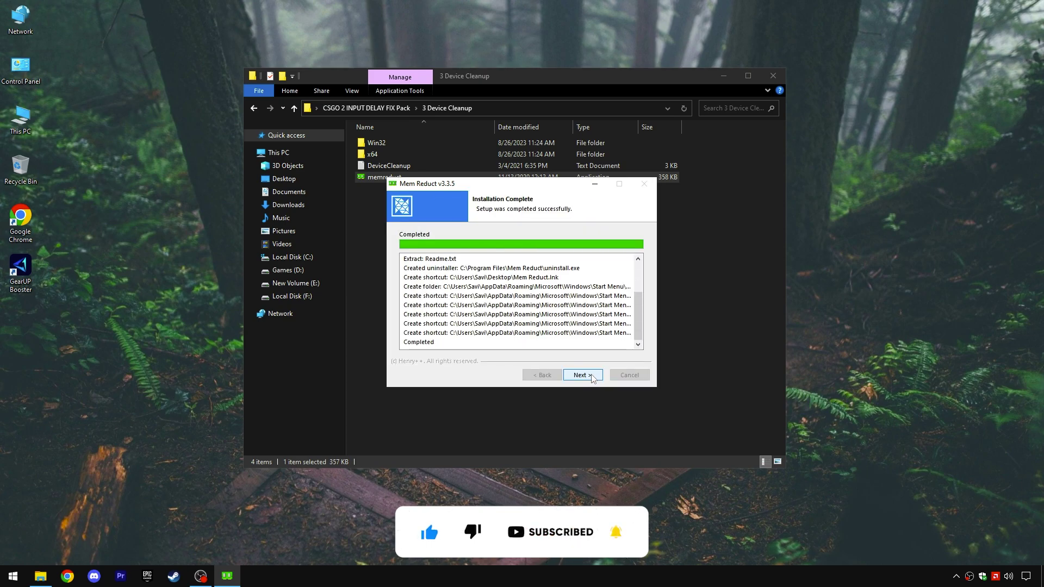
click(584, 376)
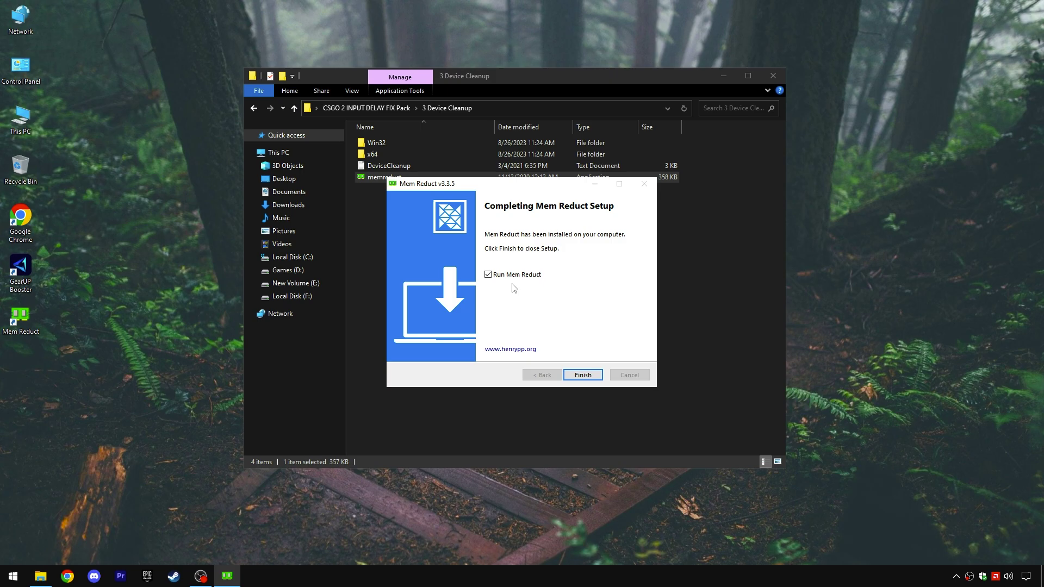
click(580, 374)
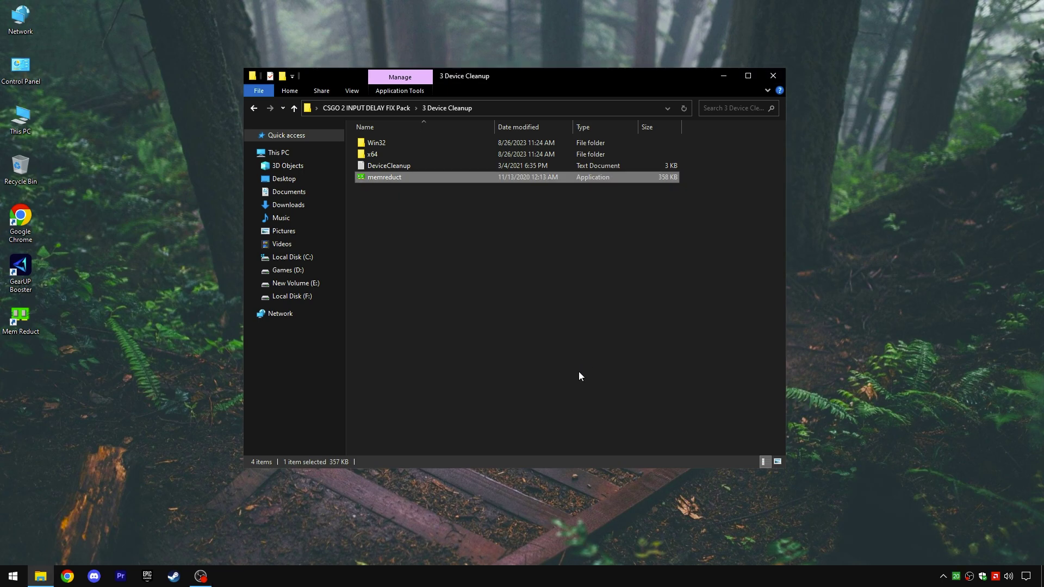
Clean the system memory with Mem Reduct, close its window and return to the CSGO 2 INPUT DELAY FIX Pack folder.
click(585, 319)
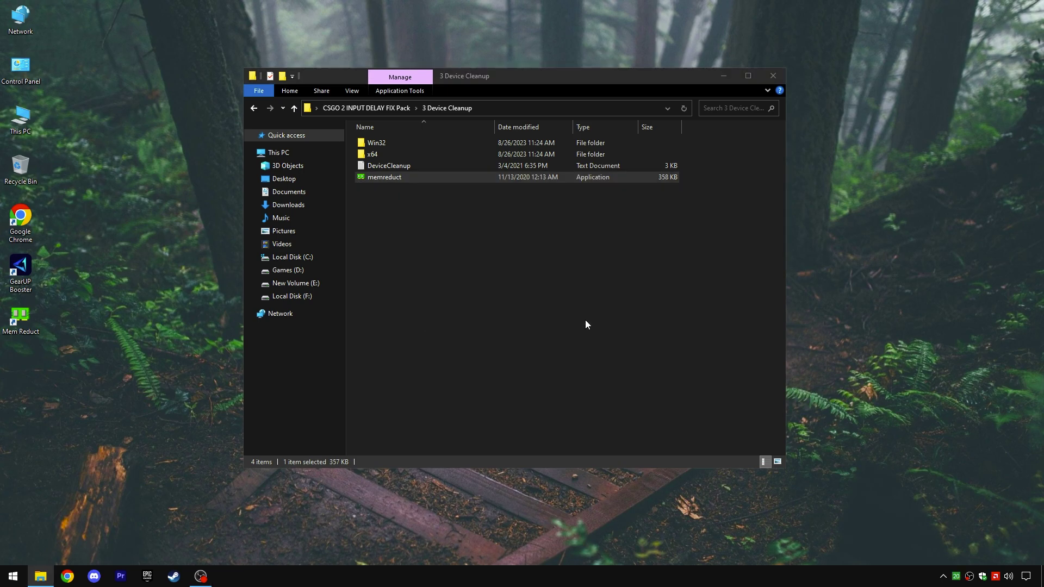
click(958, 577)
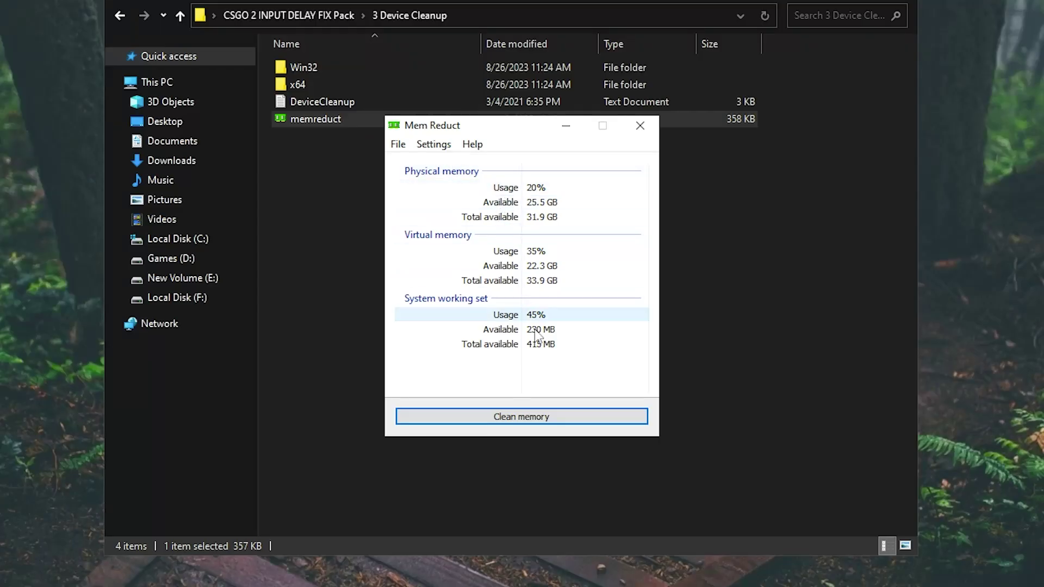
click(554, 420)
click(578, 311)
click(640, 125)
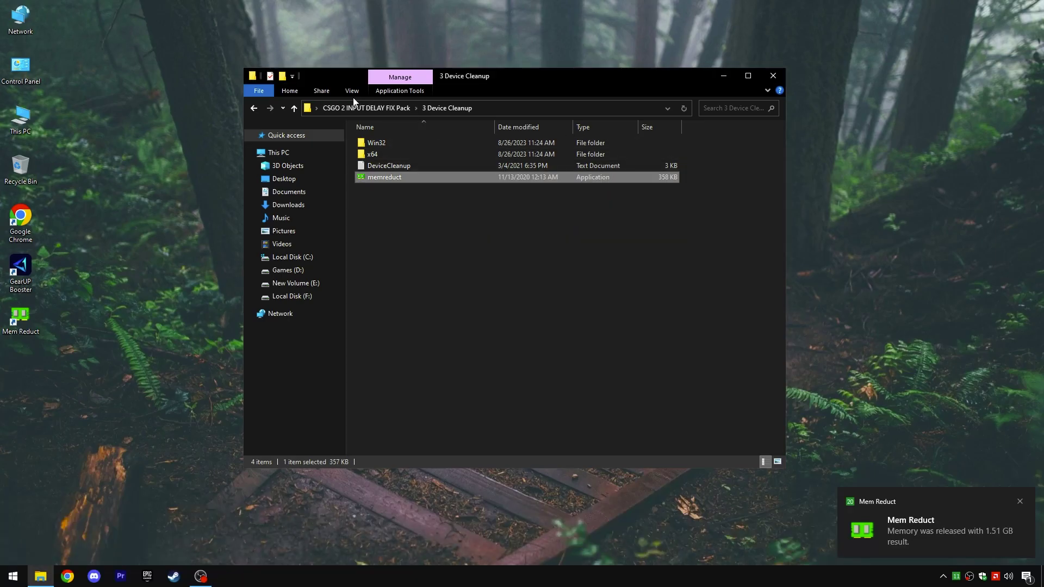
click(354, 107)
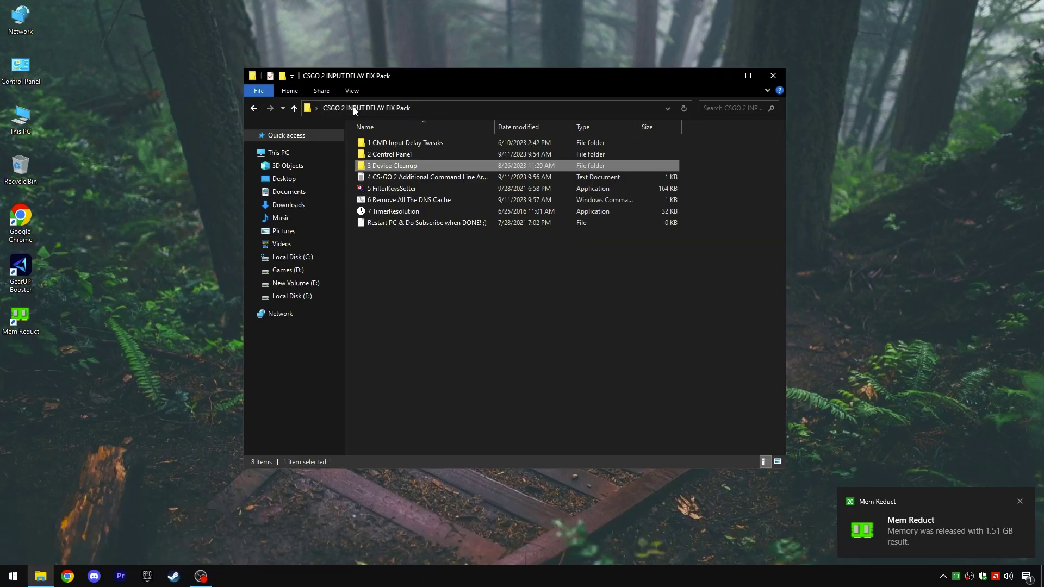
Open 4 CS-GO 2 Additional Command Line Arguments and copy the launch options line "-novid -high -console -tickrate 128 +fps_max 0".
drag(497, 127, 555, 127)
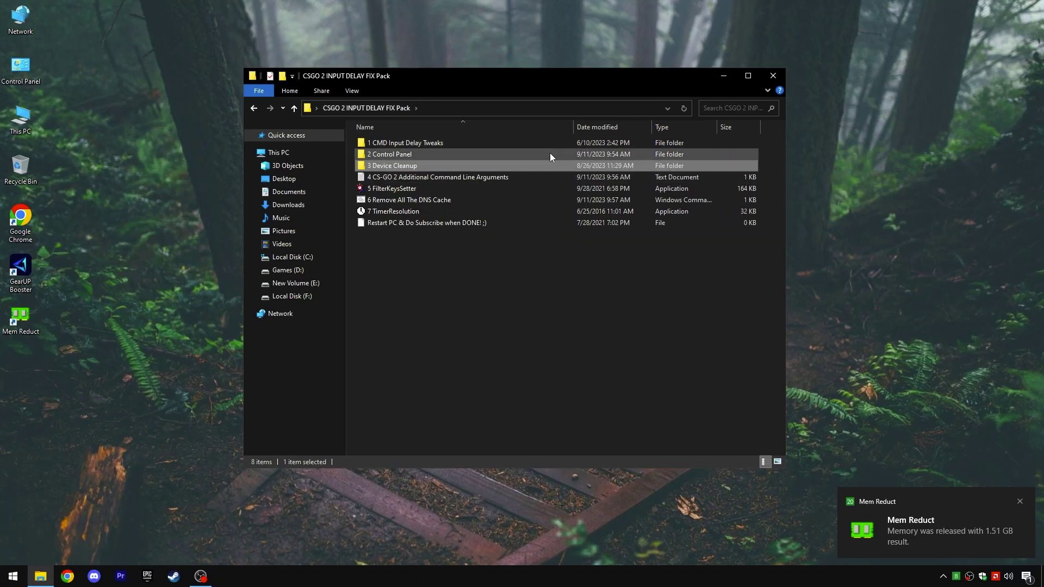
double_click(478, 177)
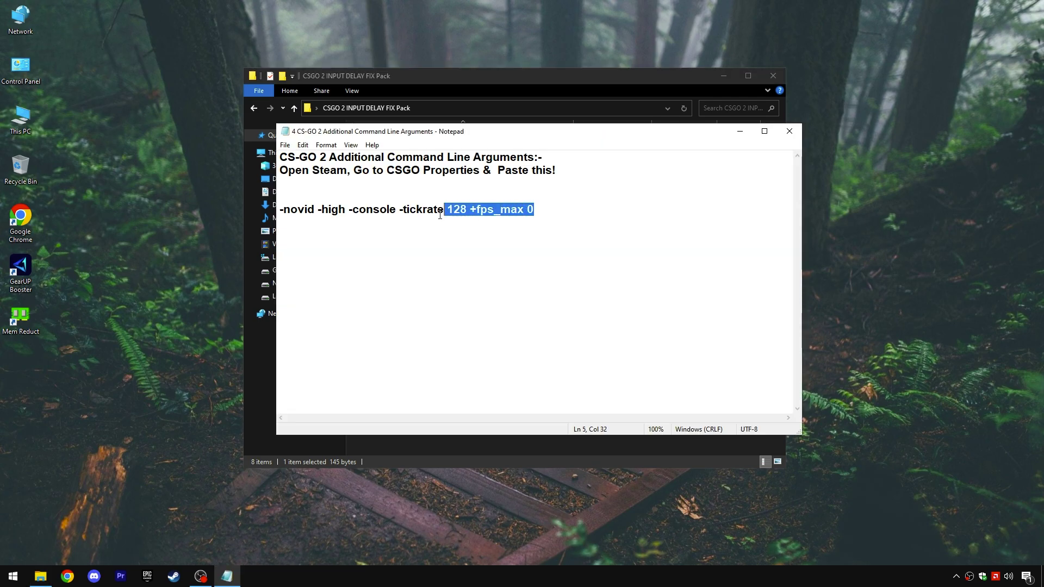
drag(440, 215, 280, 221)
right_click(456, 214)
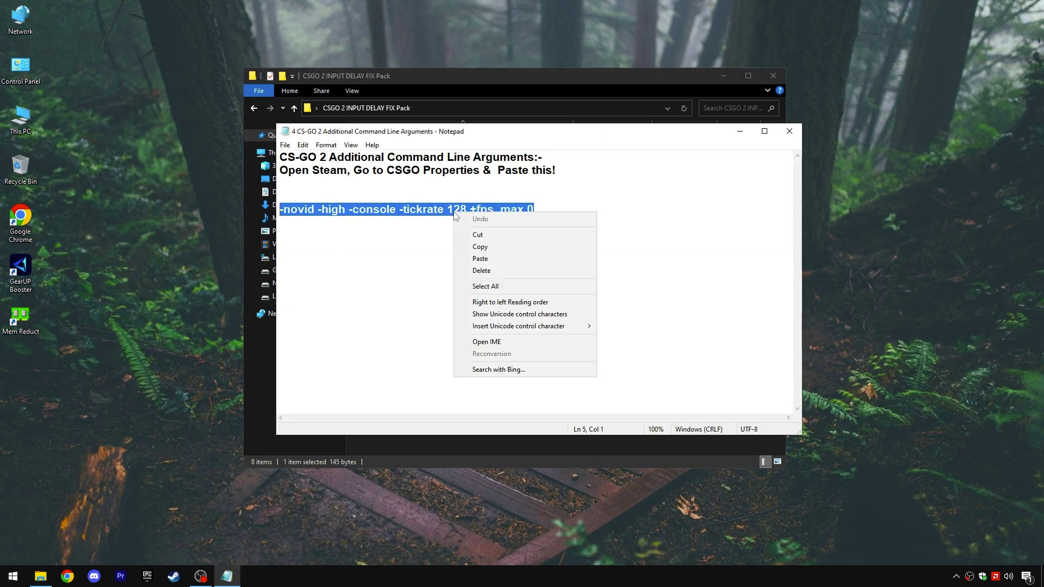
click(468, 246)
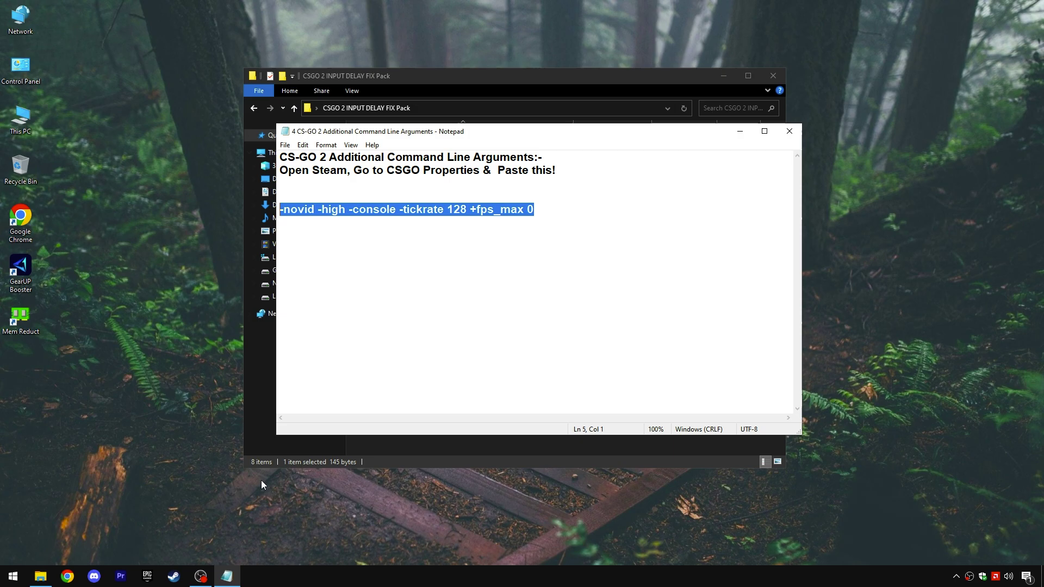
Switch to Steam and open the properties of Counter-Strike: Global Offensive from the library.
click(175, 576)
mouse_move(279, 92)
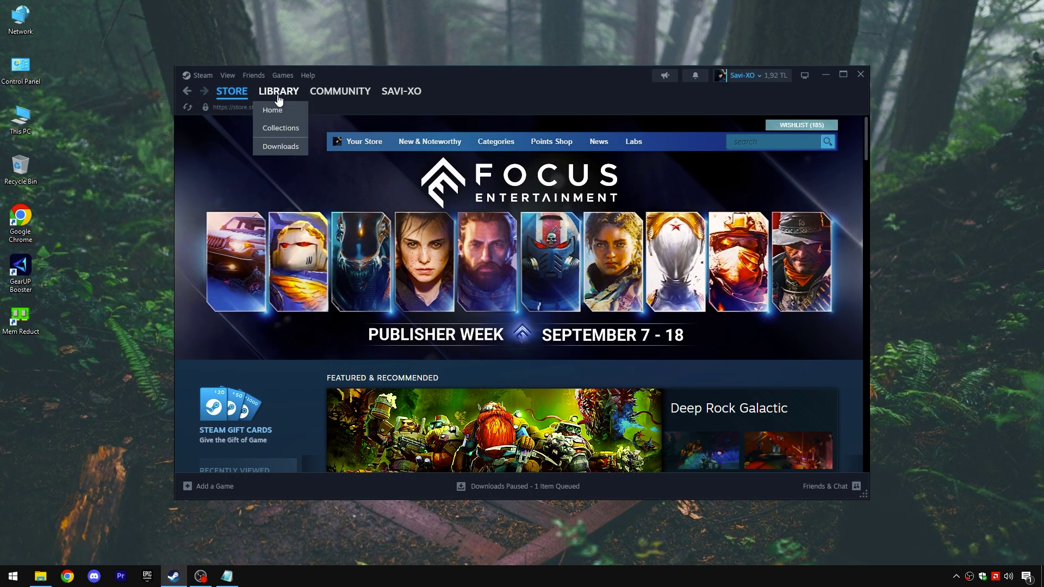
click(281, 110)
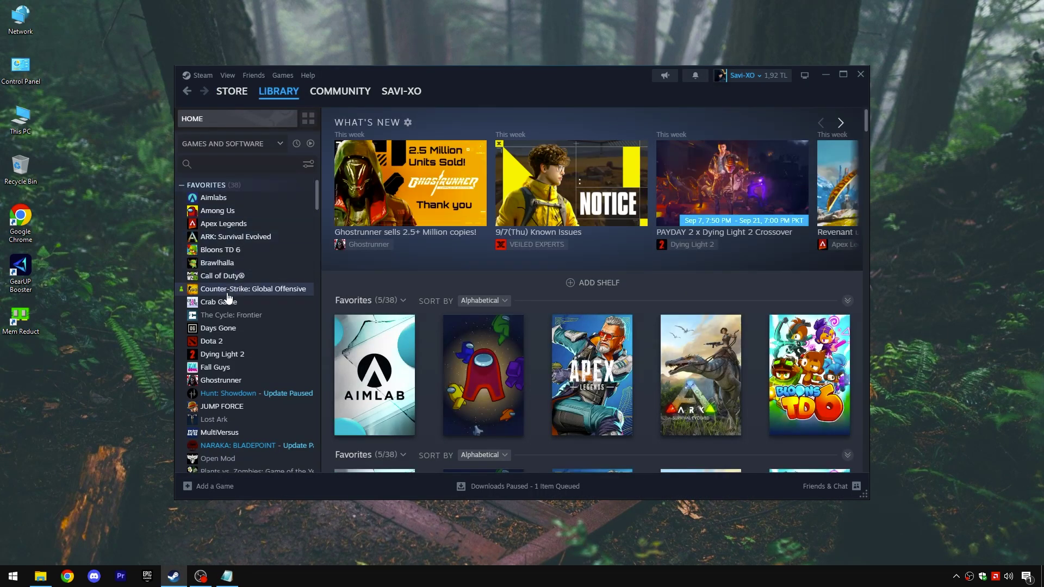
click(237, 291)
right_click(250, 288)
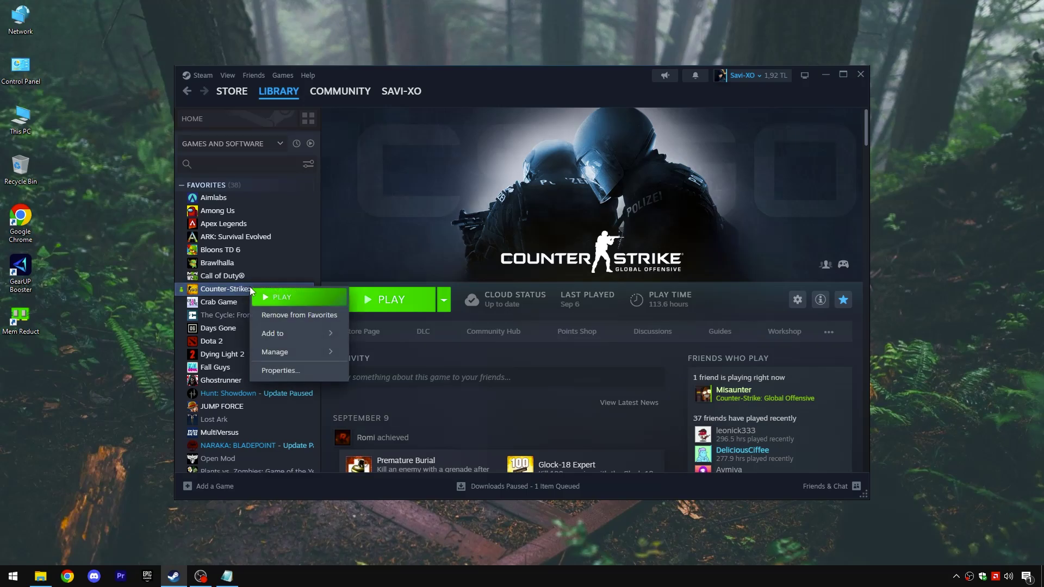
click(287, 375)
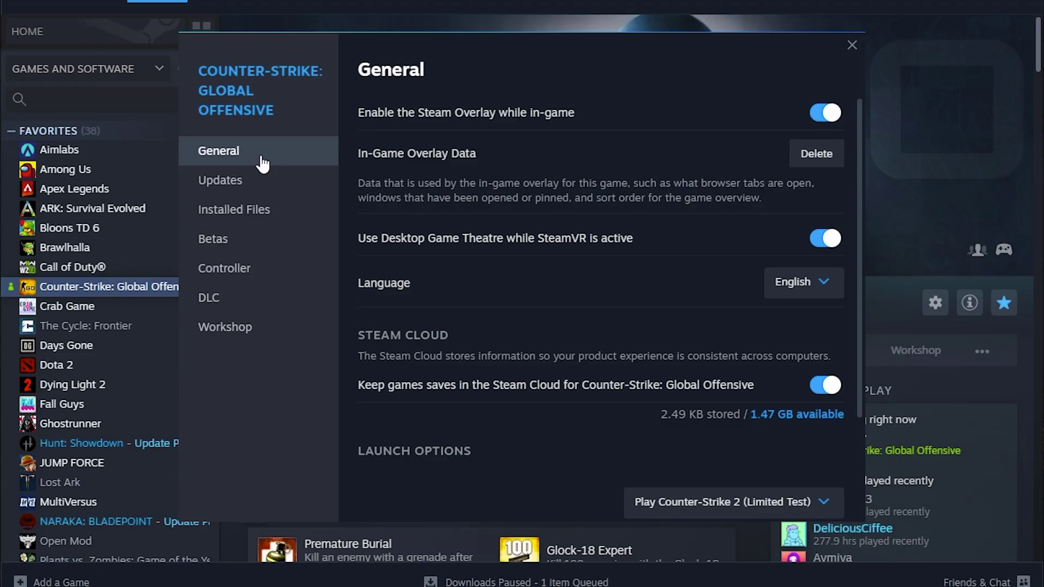
Set the launch choice to Play Counter-Strike 2 (Limited Test) and paste "-novid -high -console -tickrate 128 +fps_max 0" as launch options.
scroll(594, 300, down, 2)
click(729, 370)
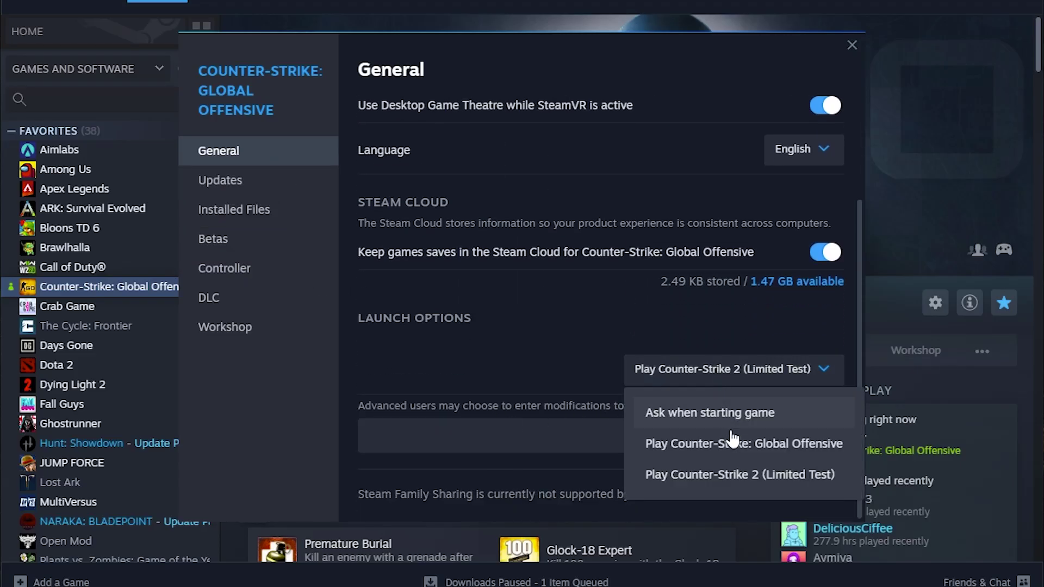
click(767, 491)
click(498, 440)
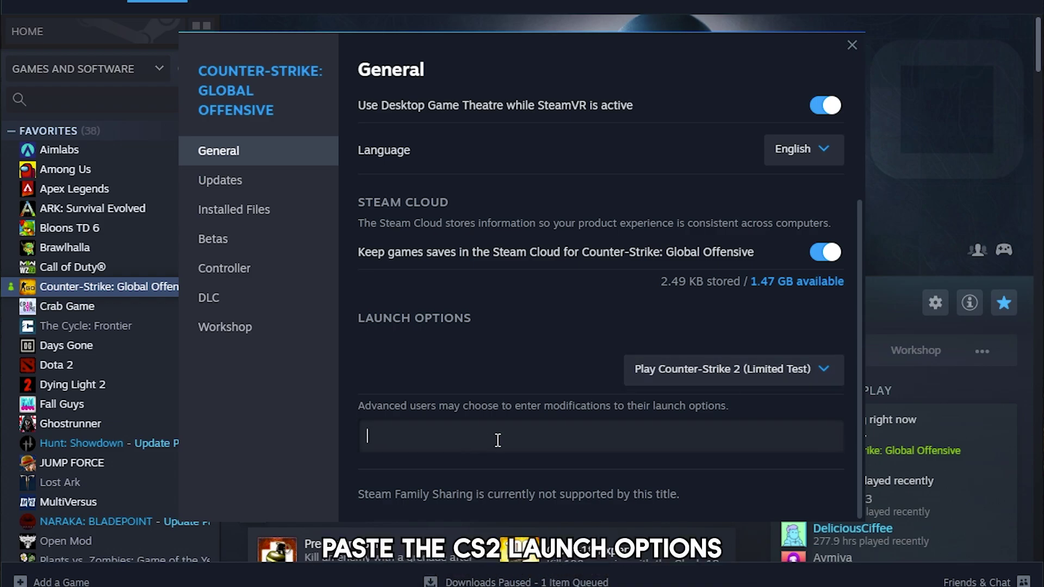
key(ctrl+v)
drag(660, 436, 328, 454)
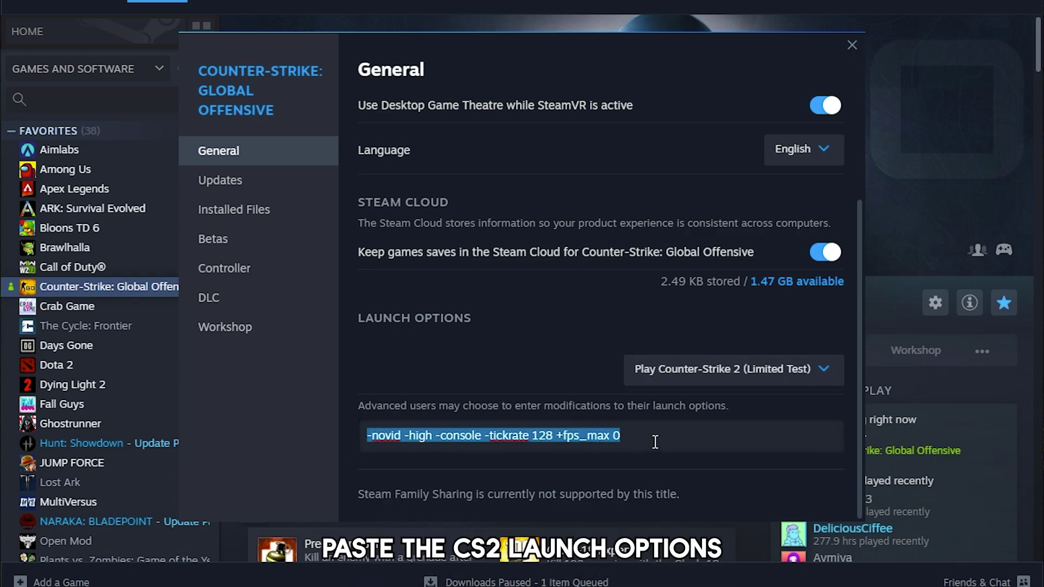
click(632, 438)
Disable the in-game Steam Overlay for the game and delete its overlay data, closing the properties and Steam.
scroll(554, 287, up, 3)
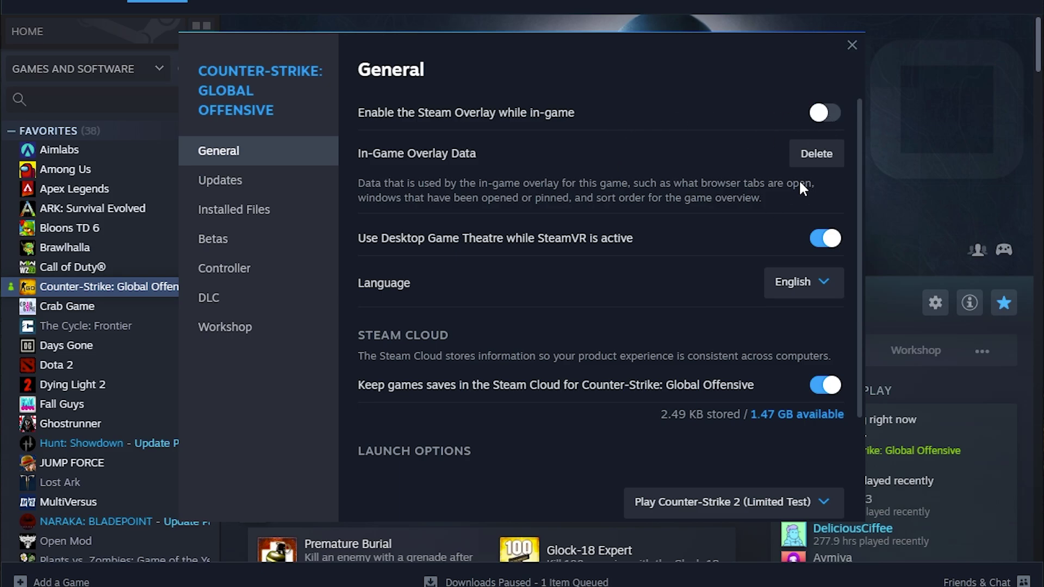
click(810, 158)
click(647, 327)
scroll(658, 381, down, 3)
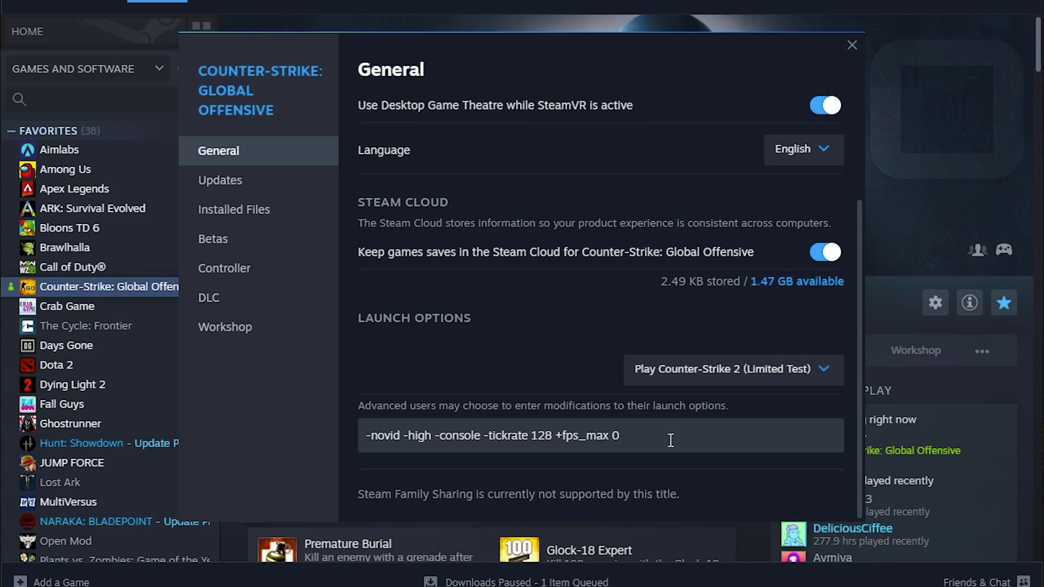
click(671, 440)
click(695, 434)
click(852, 45)
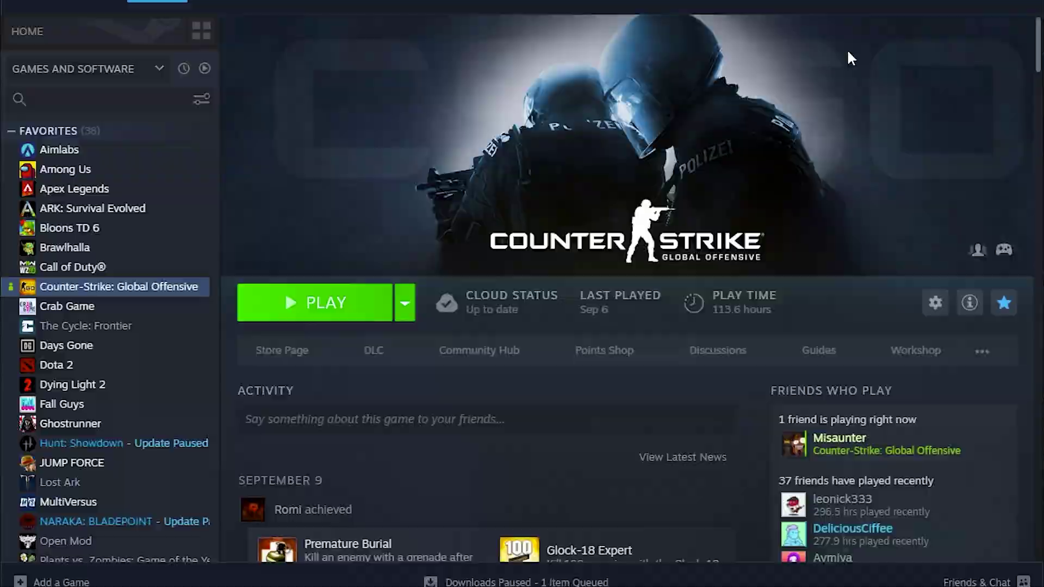
click(866, 74)
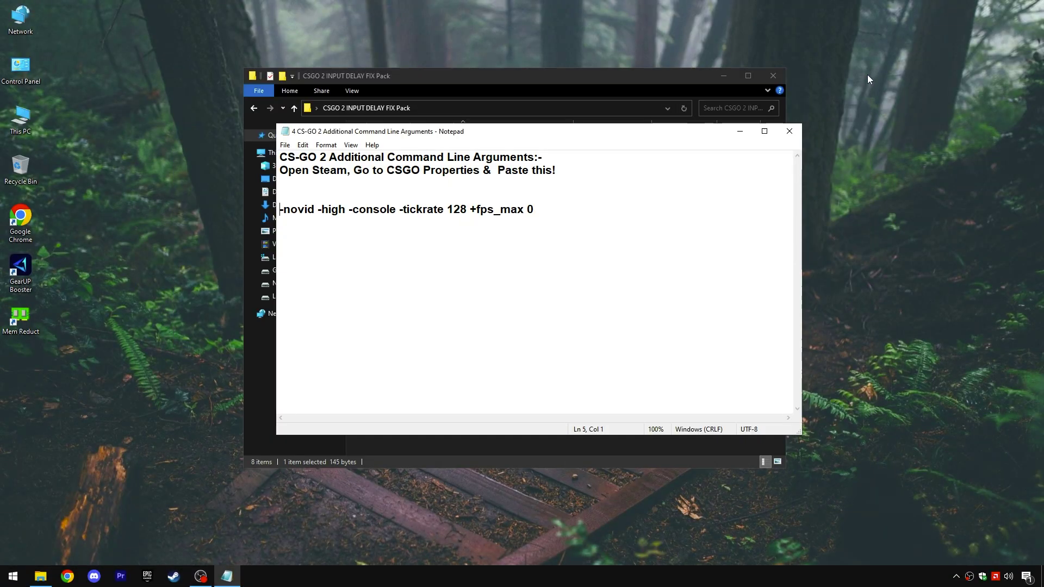
Close the launch arguments note, run 5 FilterKeysSetter and disable all of its flags.
click(789, 131)
double_click(403, 189)
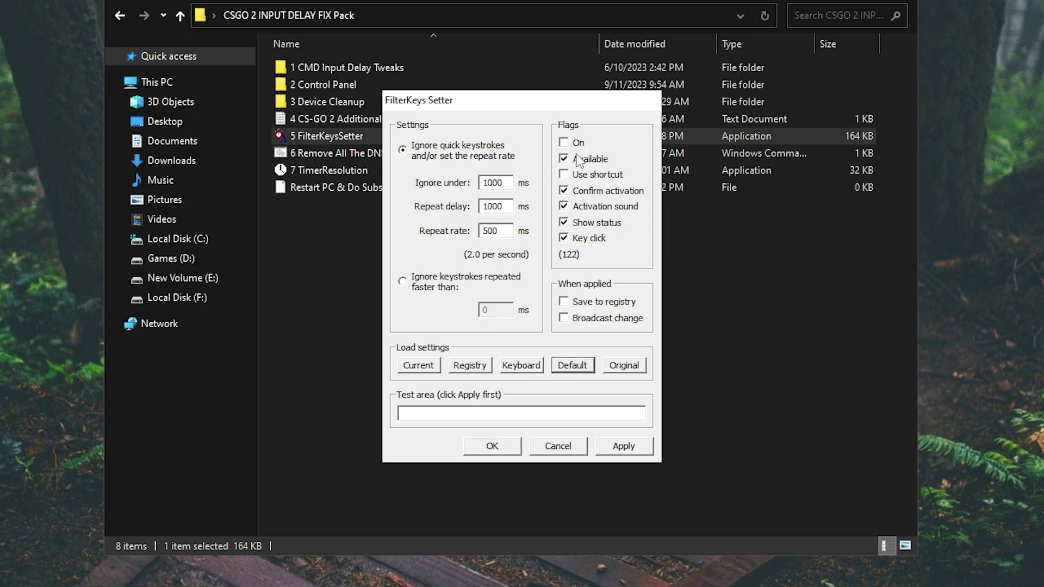
click(563, 206)
click(563, 191)
In FilterKeys Setter, set Ignore under to 300 ms, Repeat delay to 150 ms and Repeat rate to 100 ms, and apply.
drag(511, 182, 430, 181)
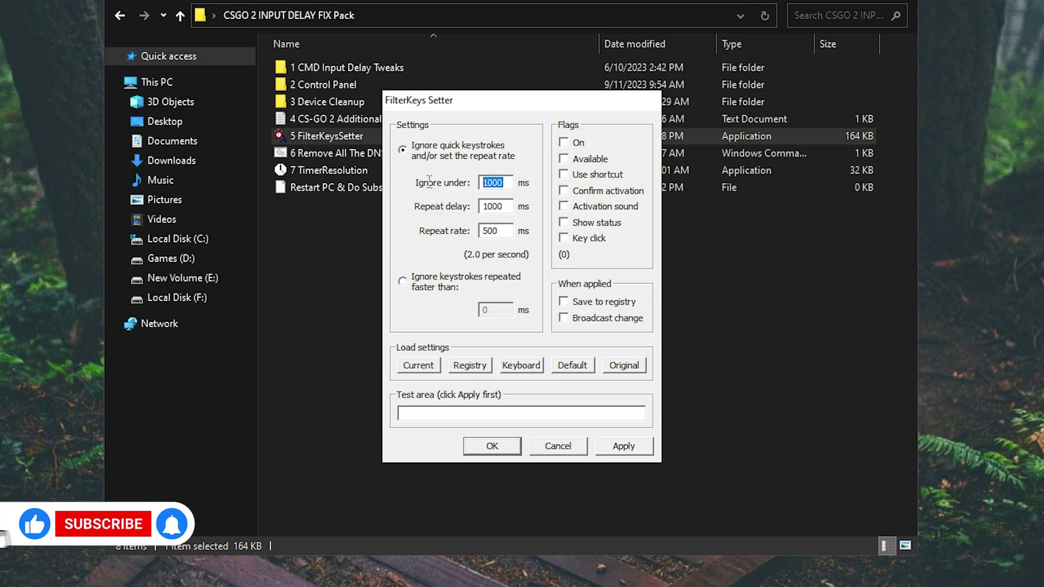
key(BackSpace)
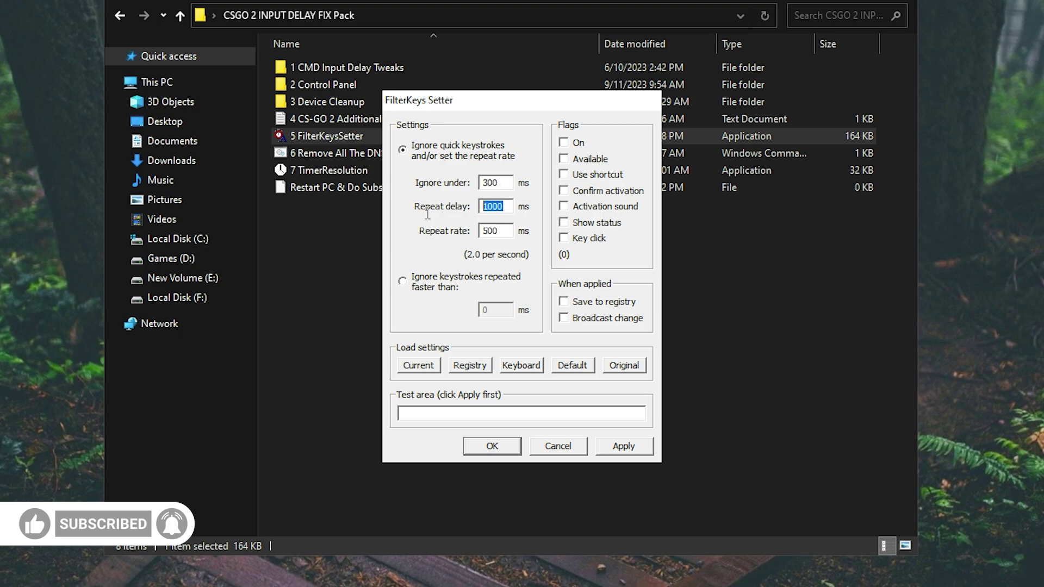
text(1)
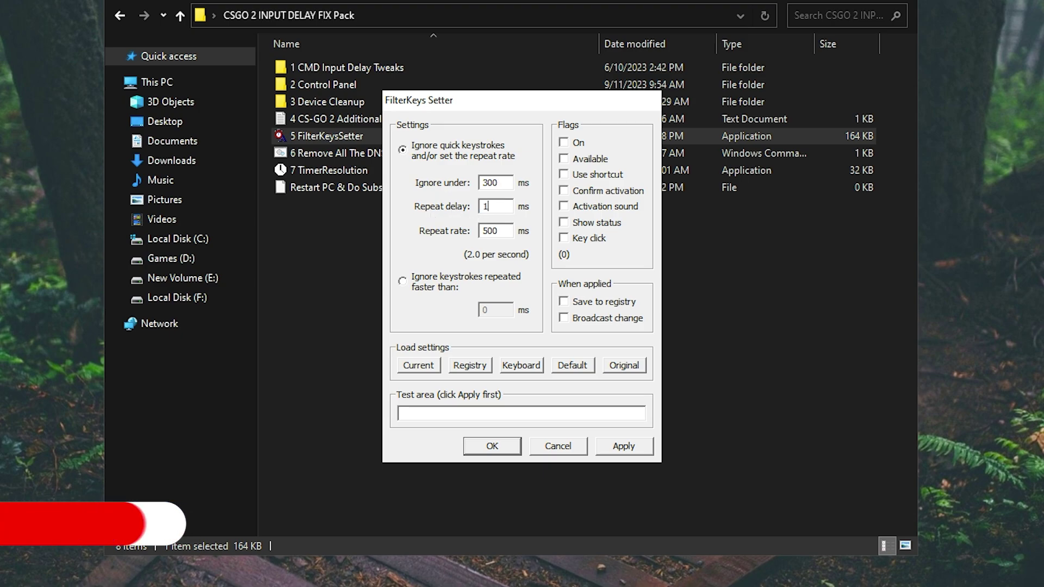
text(50)
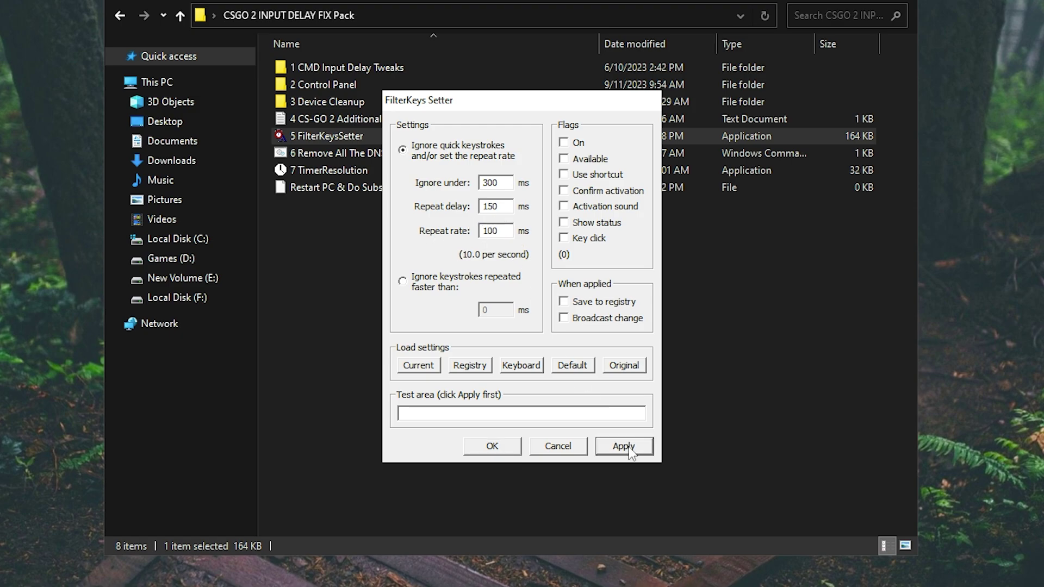
click(505, 447)
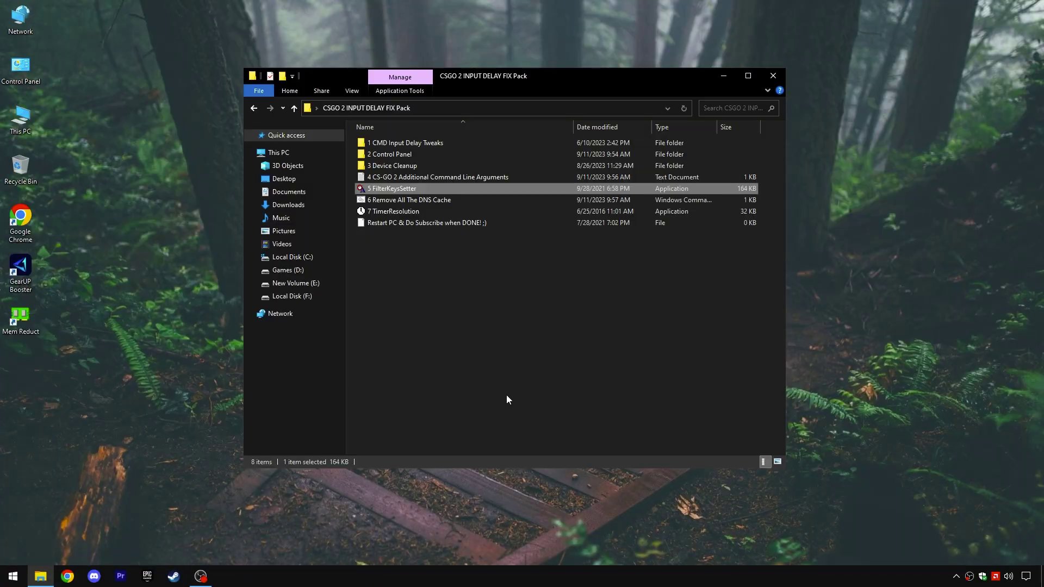
Run the 6 Remove All The DNS Cache script to flush the DNS cache and close its console window.
right_click(377, 152)
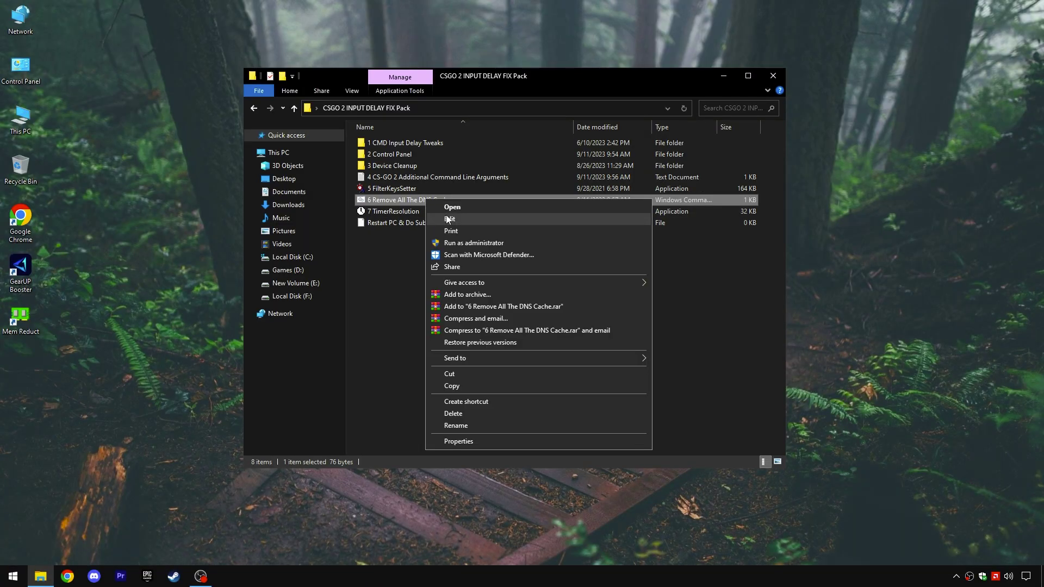
click(450, 208)
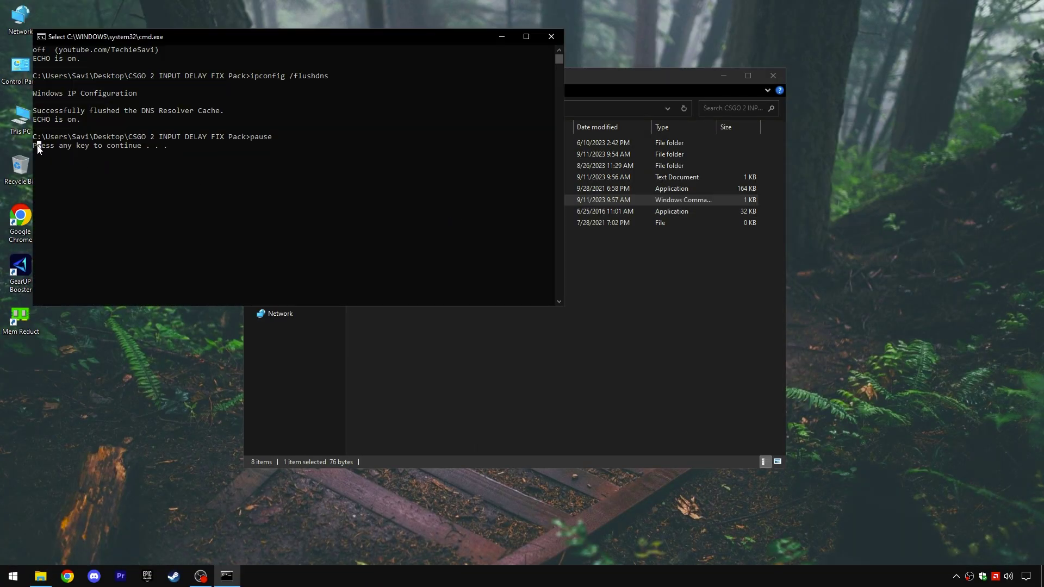
click(551, 36)
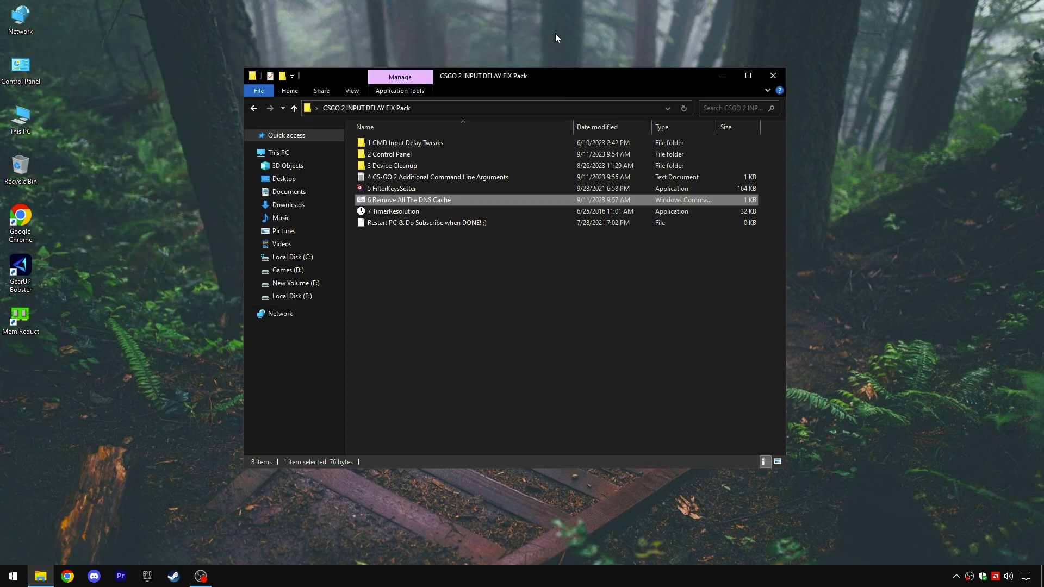
Run 7 TimerResolution, set the timer to its maximum resolution and close the tool.
click(393, 211)
double_click(393, 211)
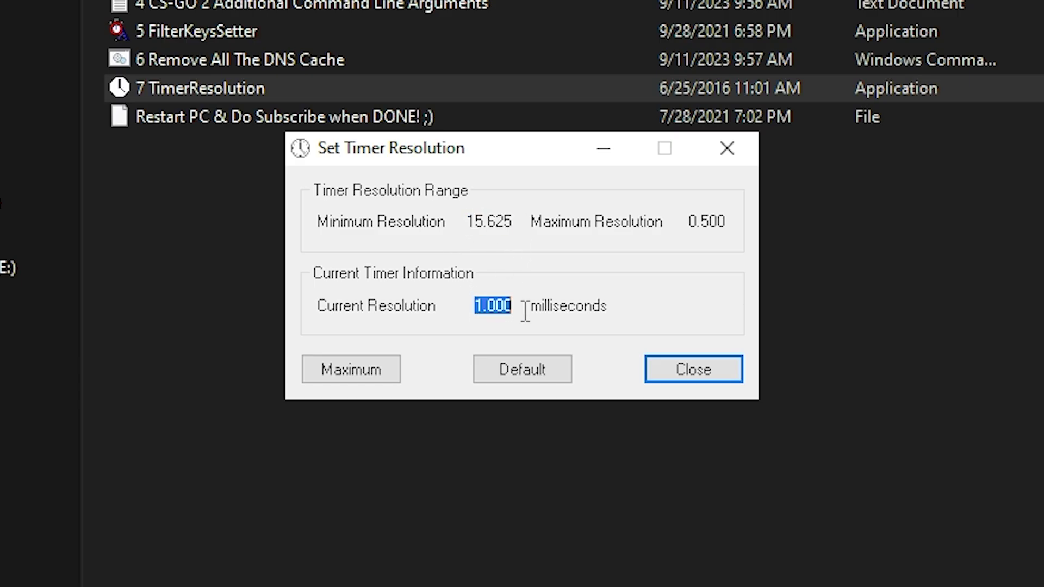
click(379, 374)
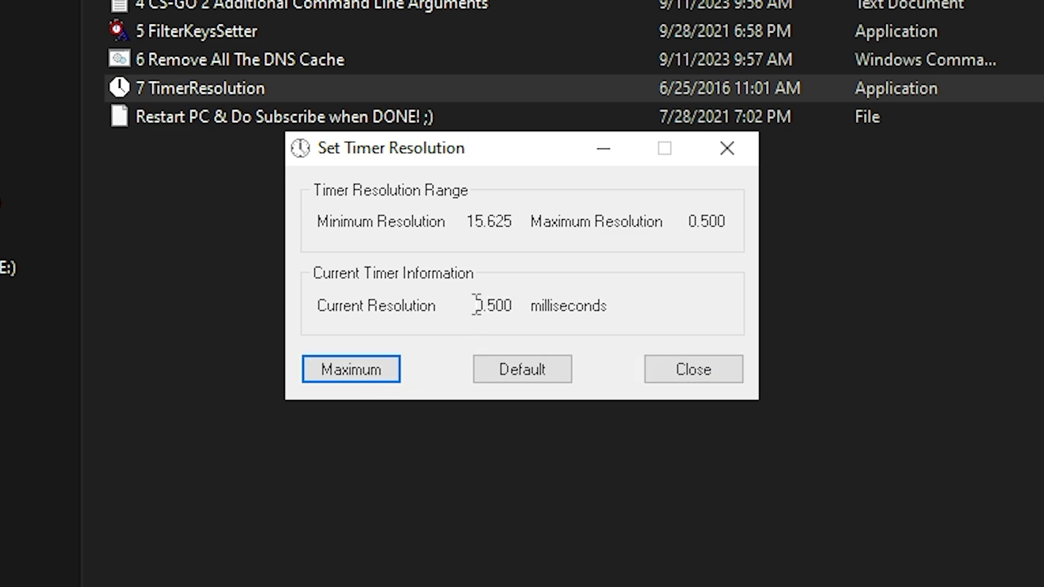
drag(476, 305, 525, 308)
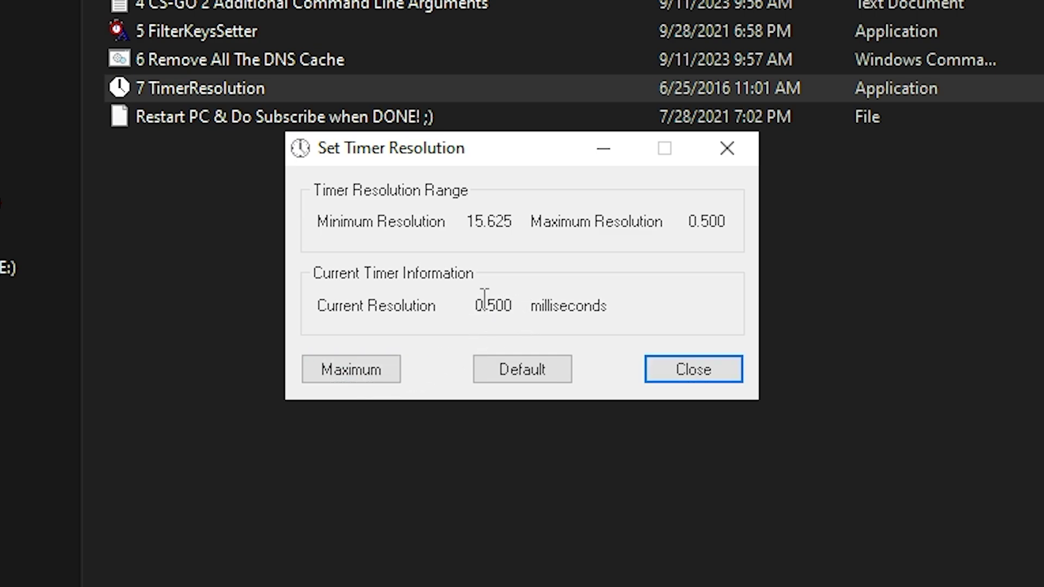
click(690, 374)
Clear the file selection and close the CSGO 2 INPUT DELAY FIX Pack folder window.
drag(420, 275, 507, 134)
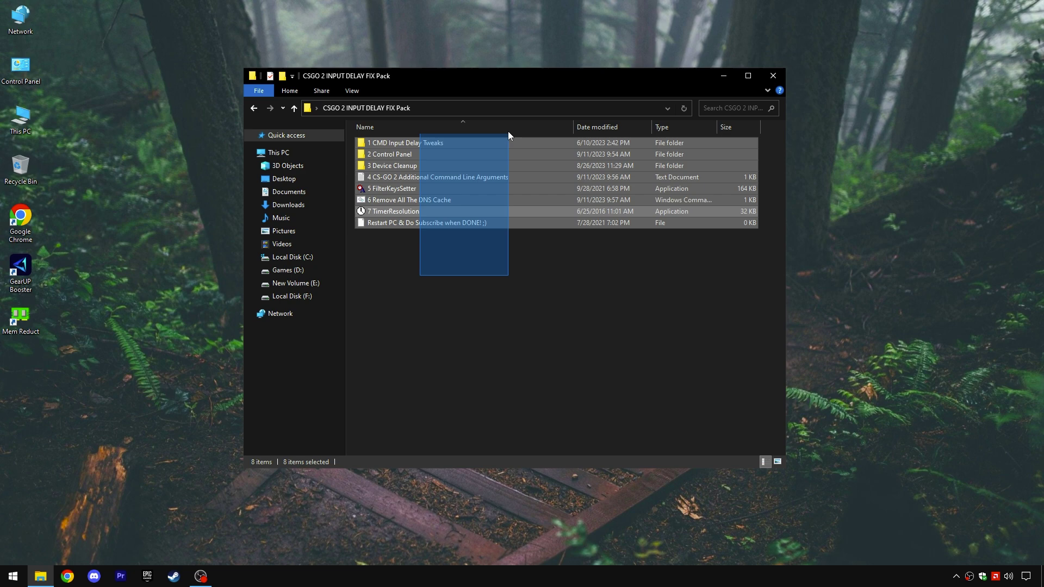
click(500, 246)
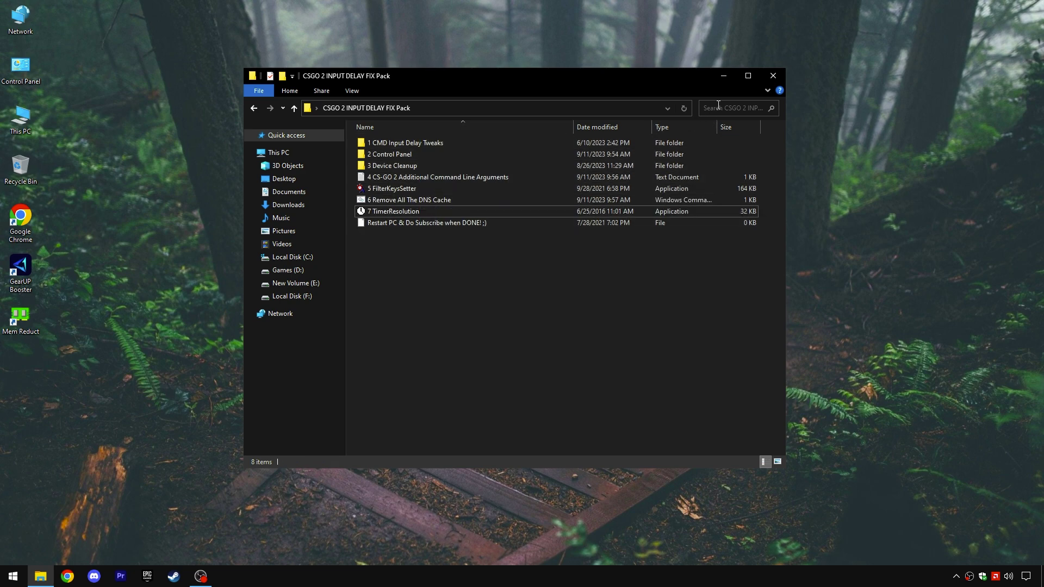
click(773, 76)
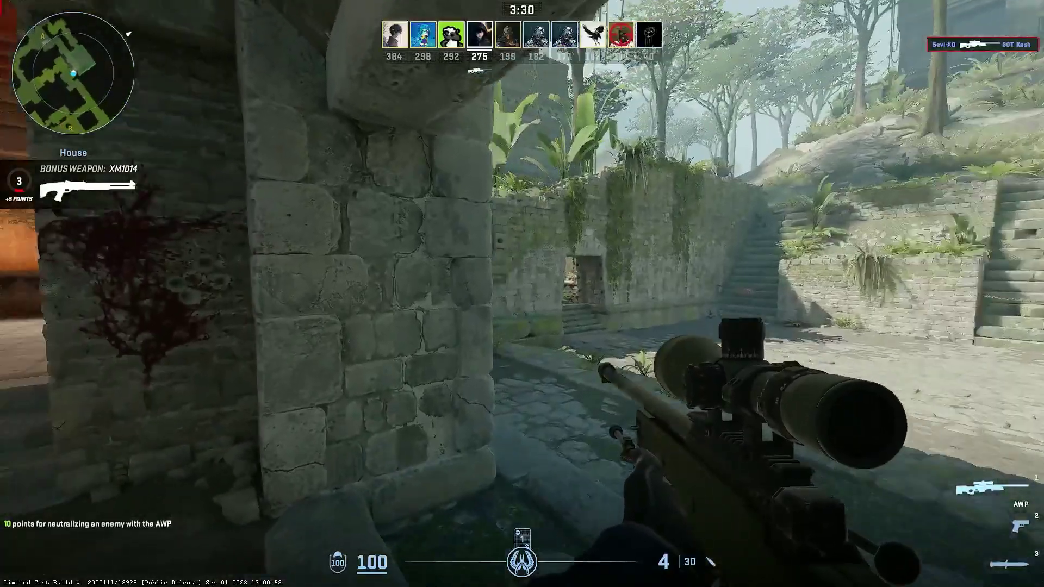
key(w)
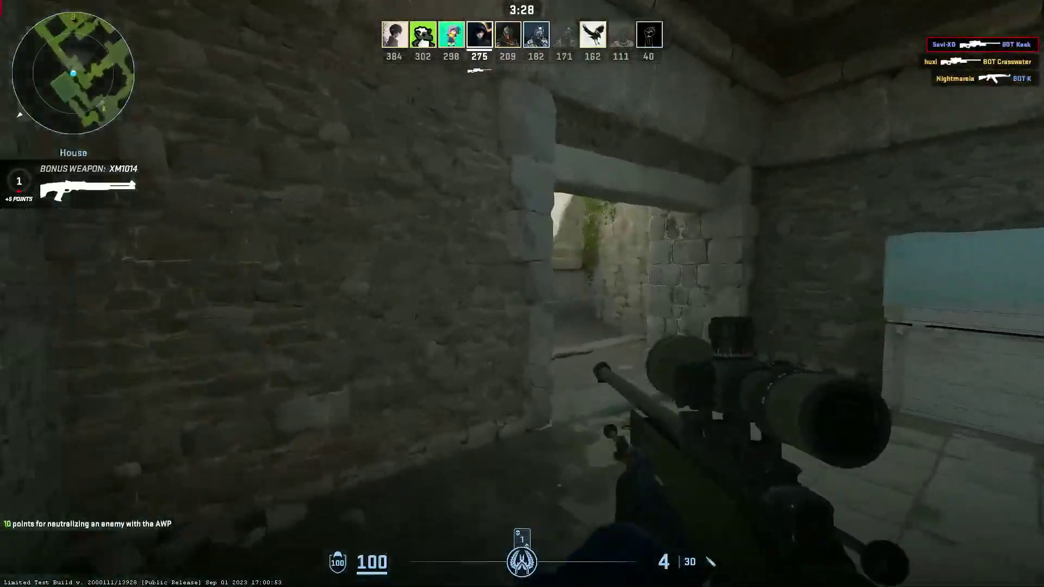
key(w)
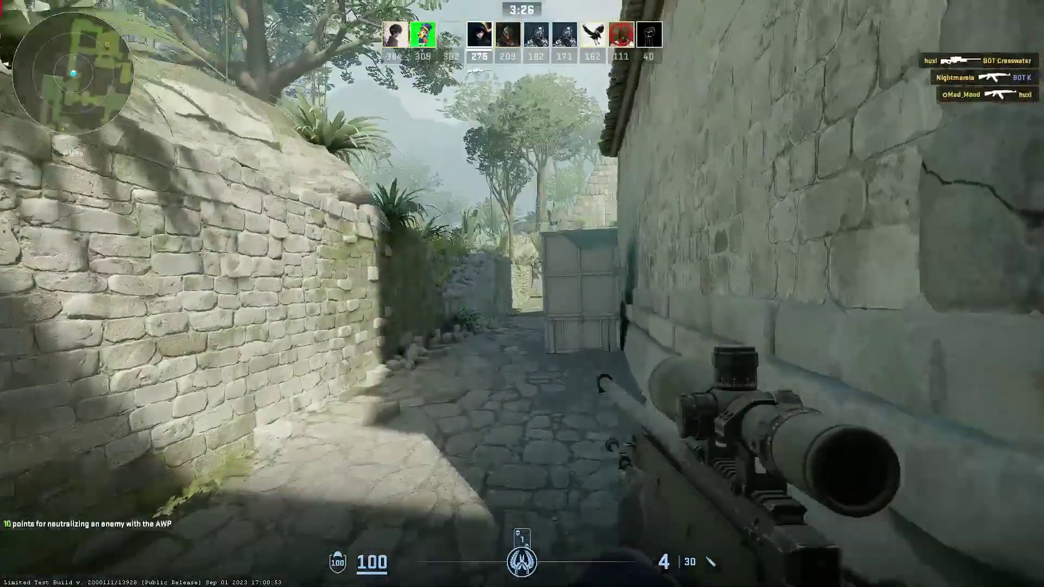
key(w)
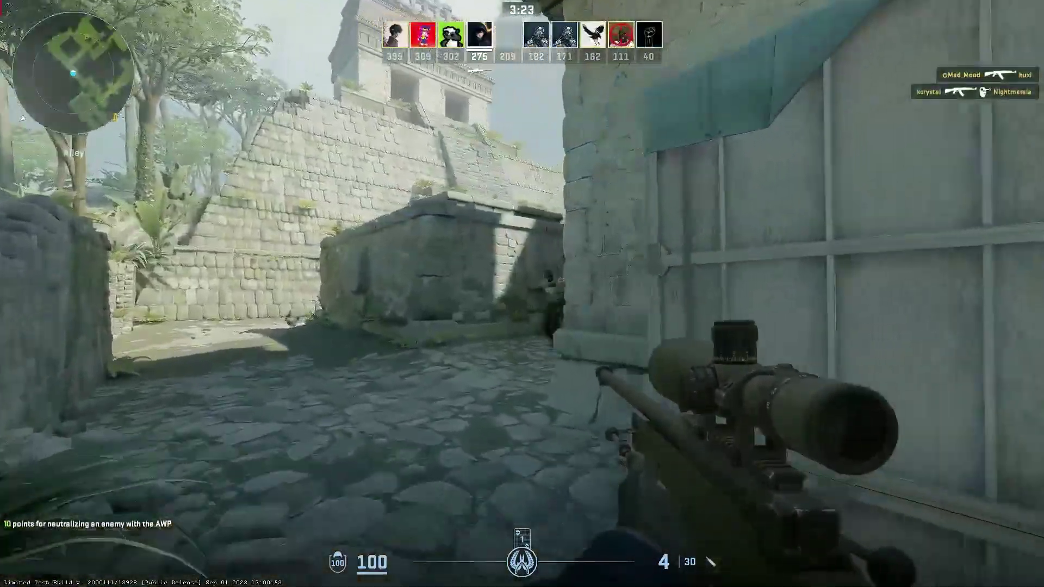
right_click(522, 294)
click(521, 294)
key(q)
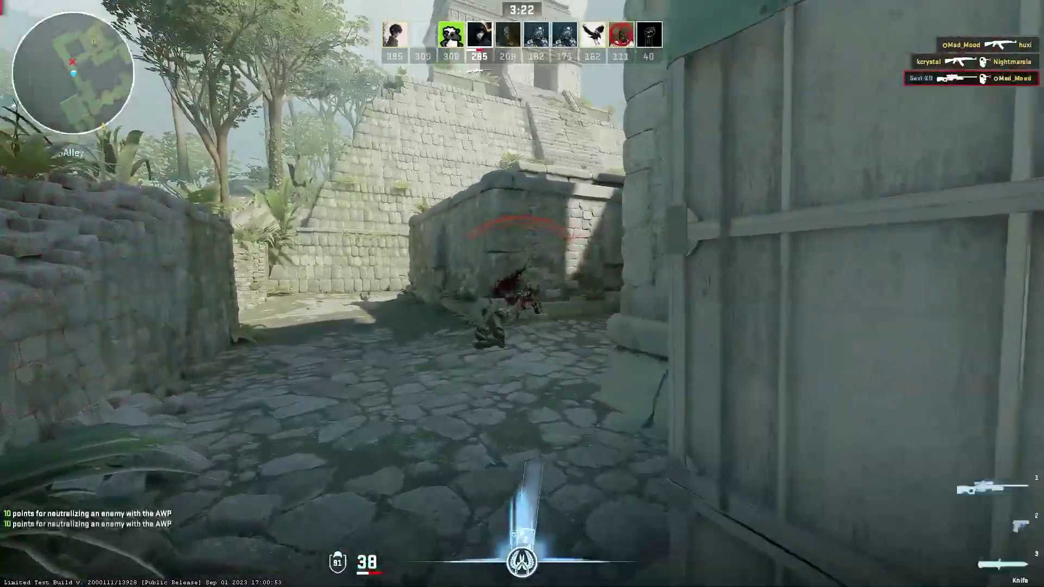
key(w)
key(3)
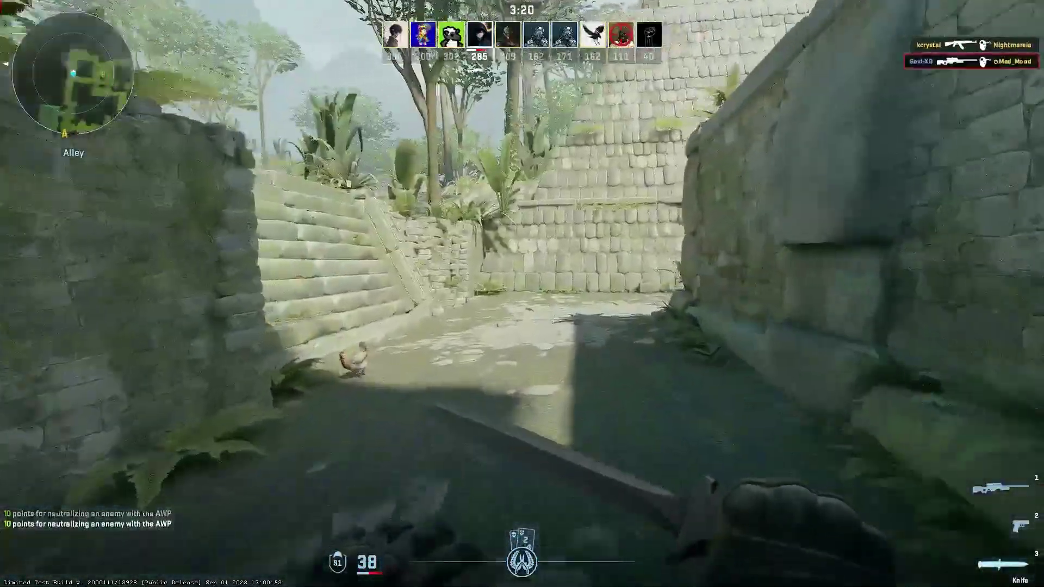
key(1)
key(w)
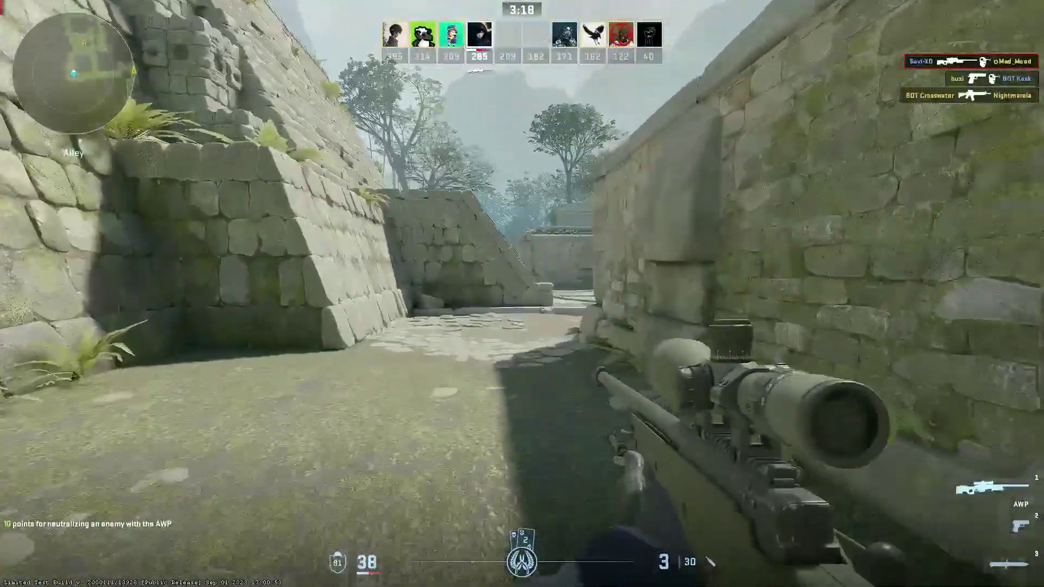
key(w)
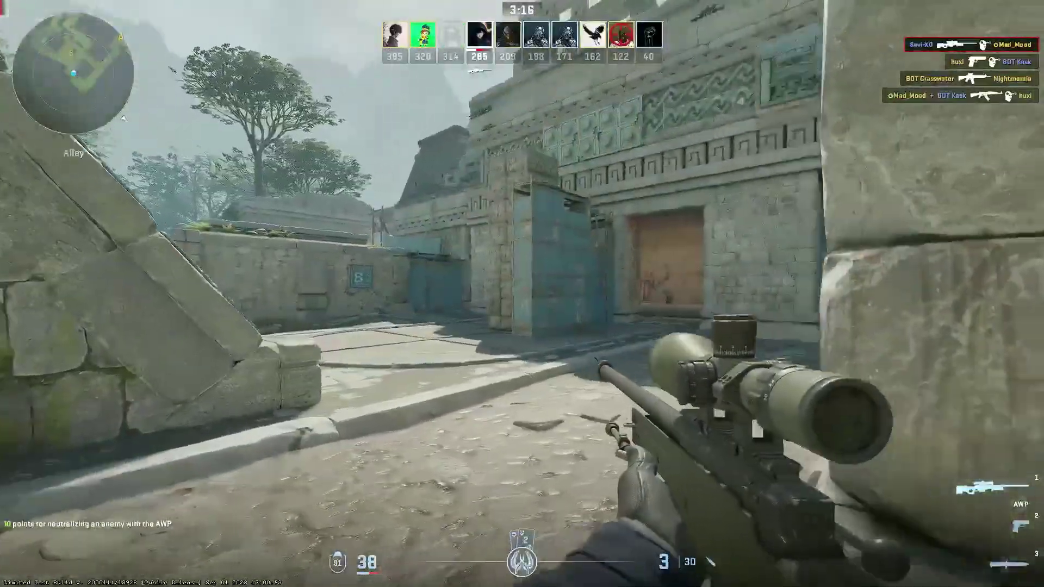
key(w)
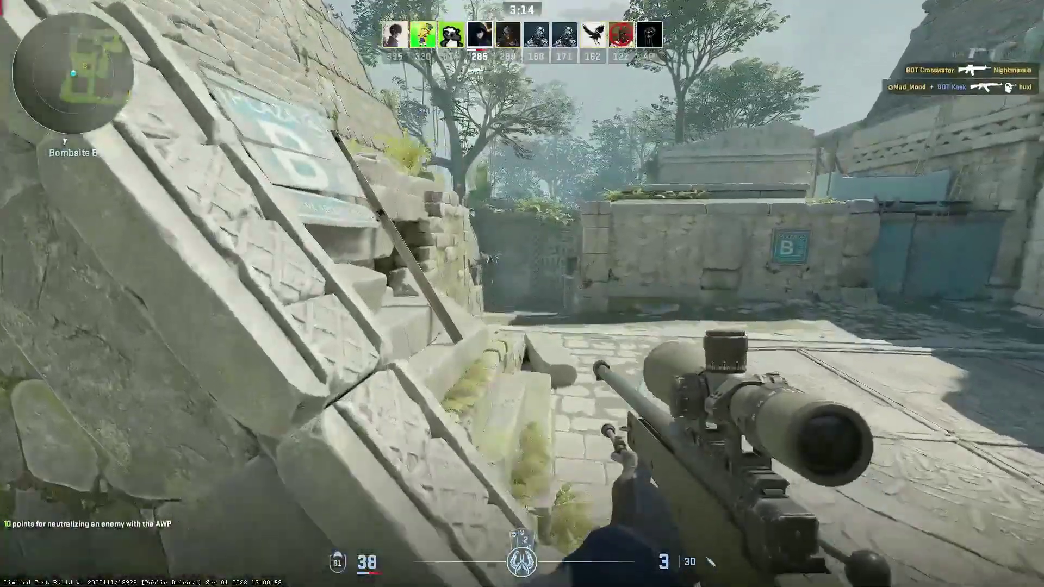
key(w)
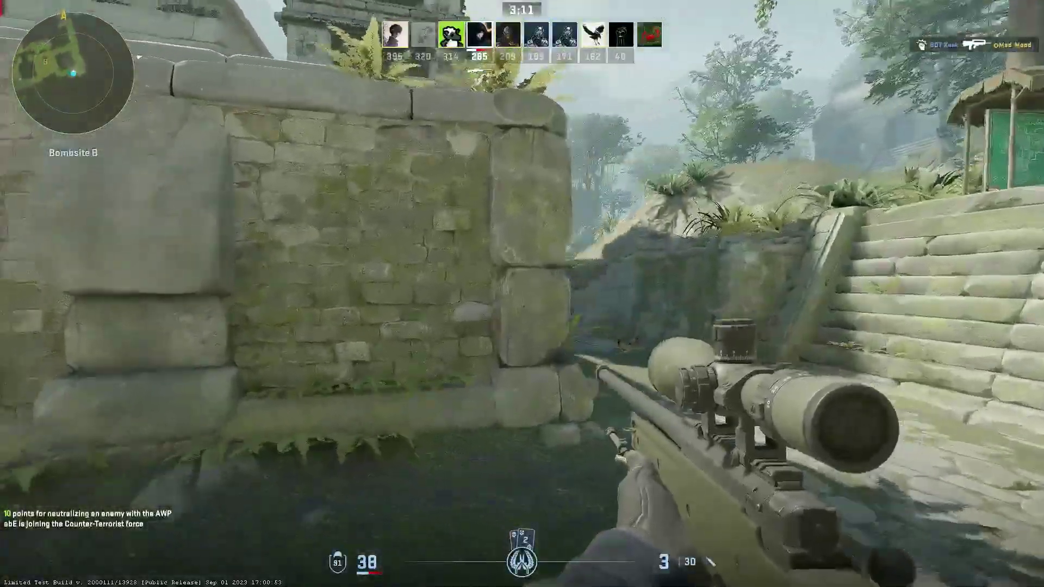
right_click(522, 293)
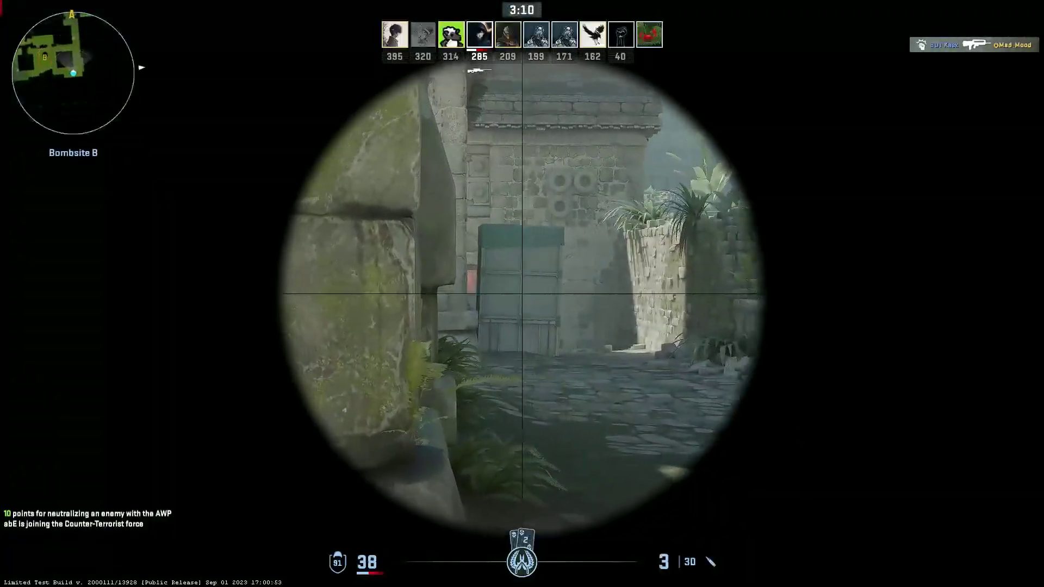
right_click(522, 294)
key(w)
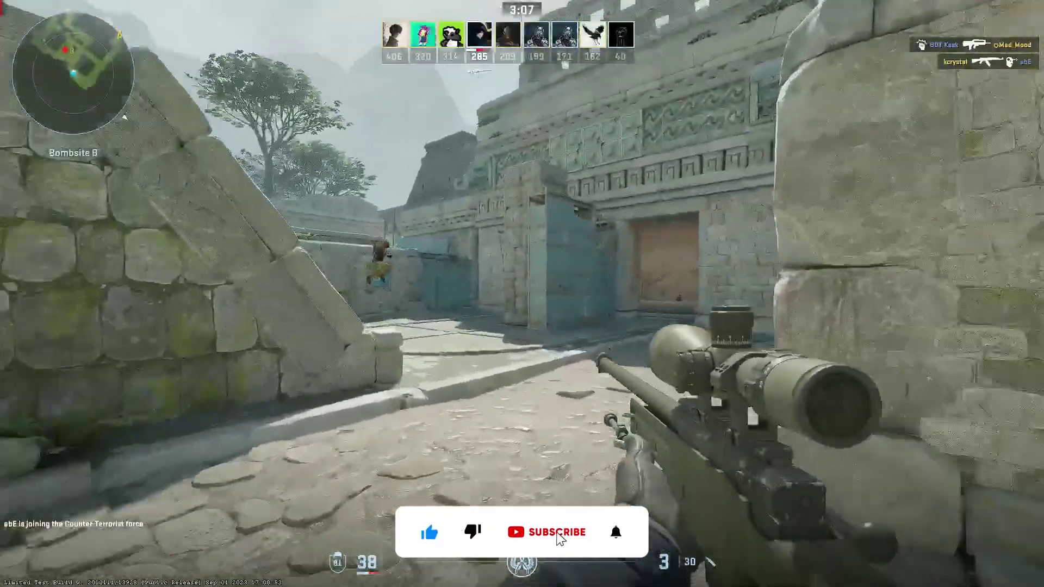
right_click(522, 294)
click(522, 293)
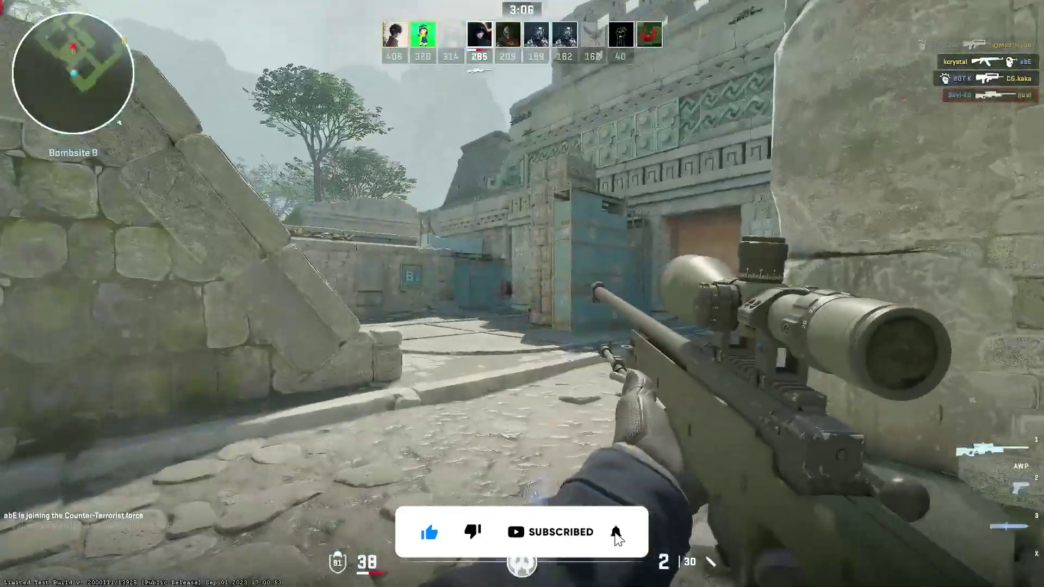
key(3)
key(1)
key(w)
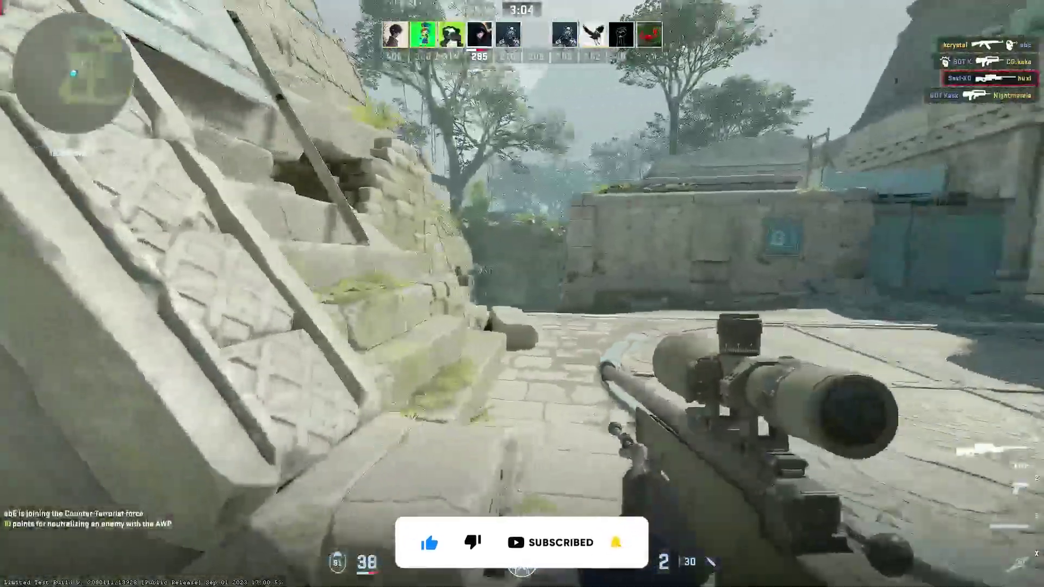
key(w)
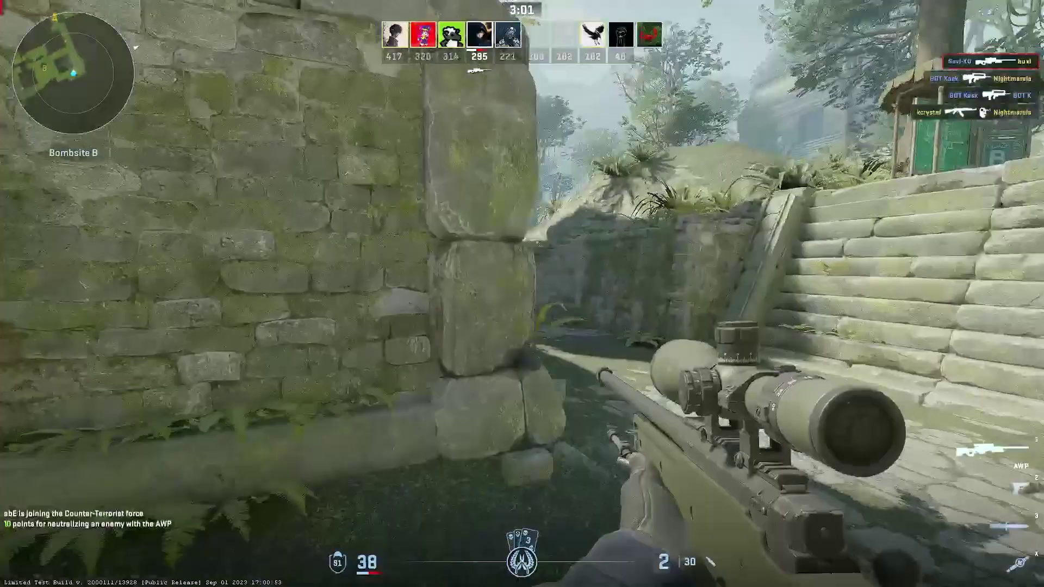
key(w)
right_click(522, 294)
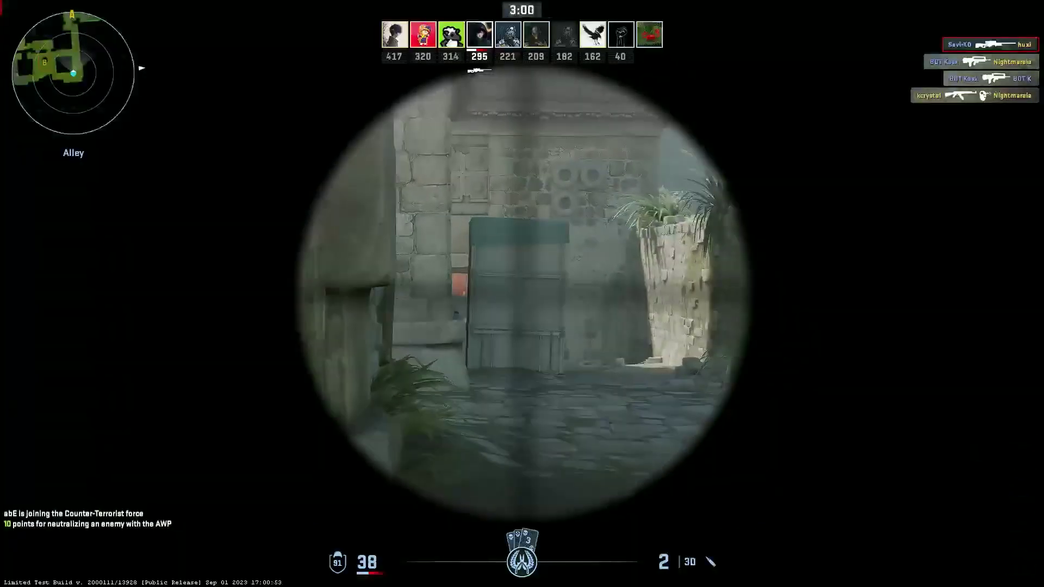
right_click(522, 293)
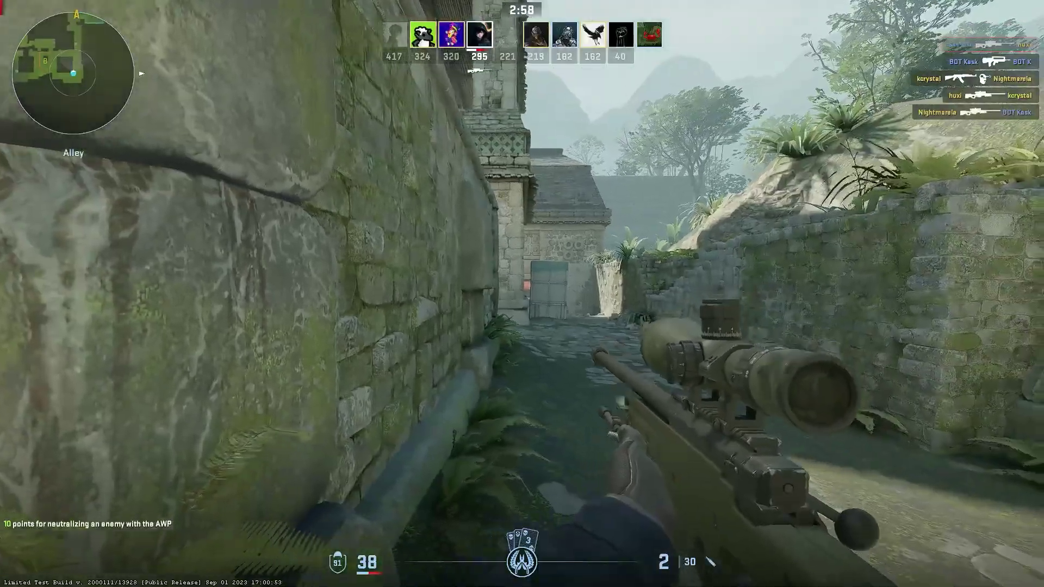
right_click(522, 294)
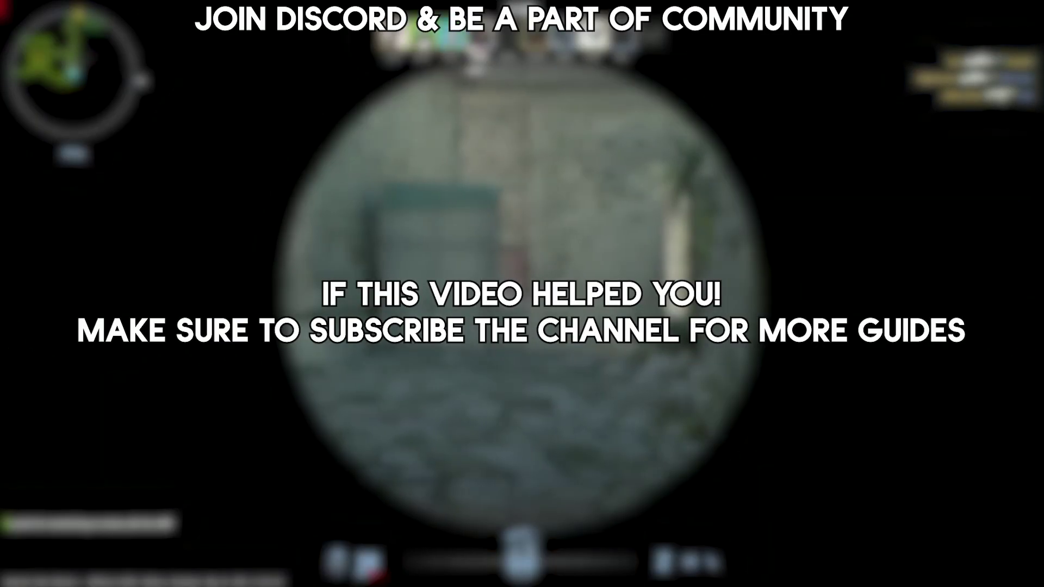
key(3)
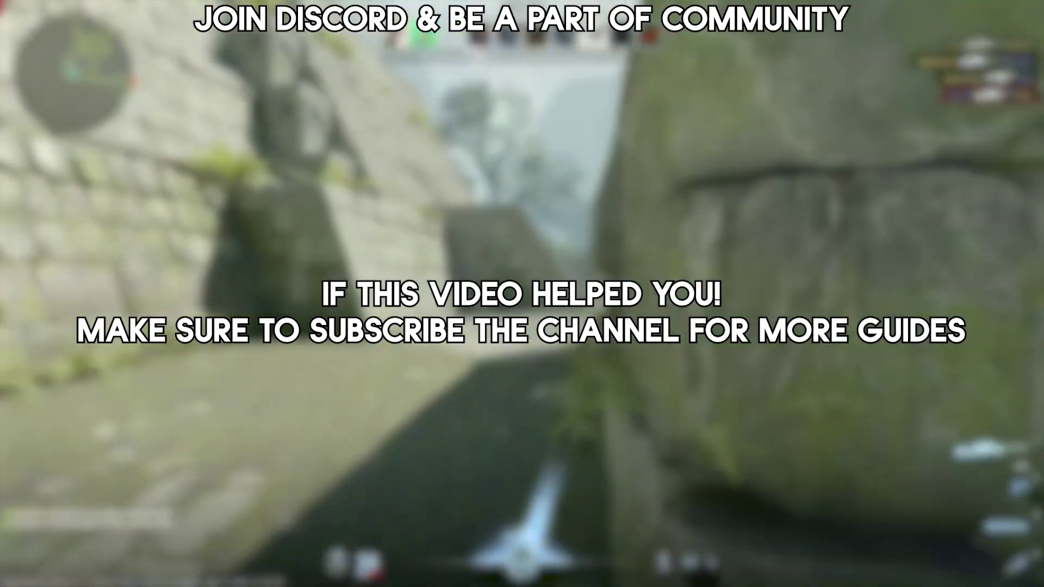